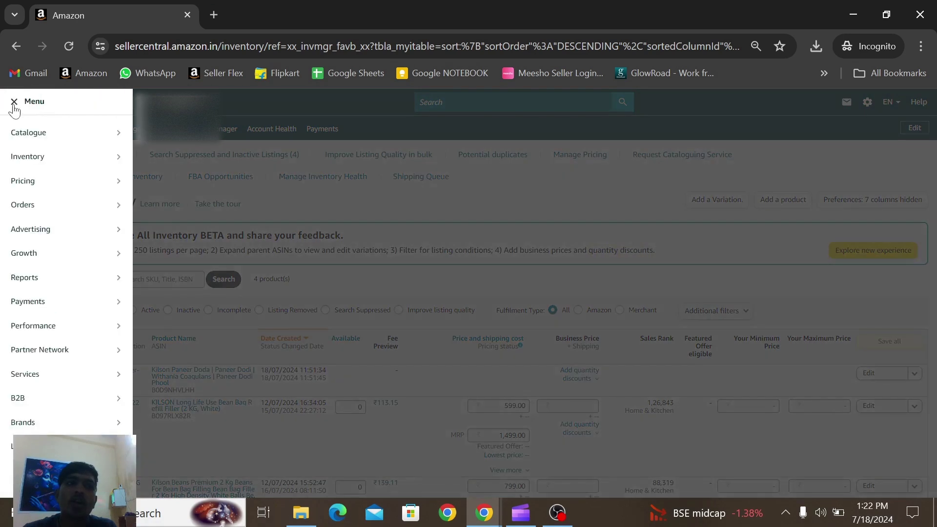
Go to the Add Products page from the Catalogue menu to start a new product listing
{"action": "mouse_move", "coordinate": [26, 137]}
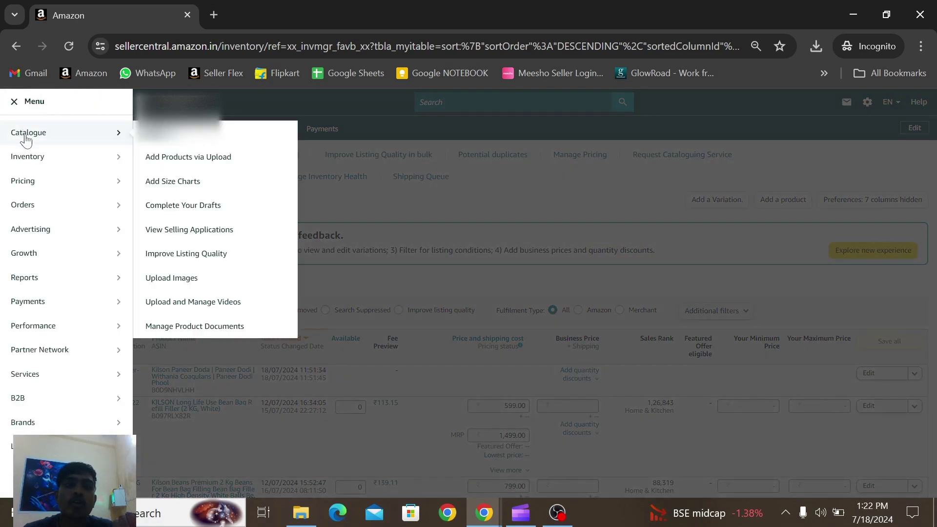
{"action": "left_click", "coordinate": [177, 145]}
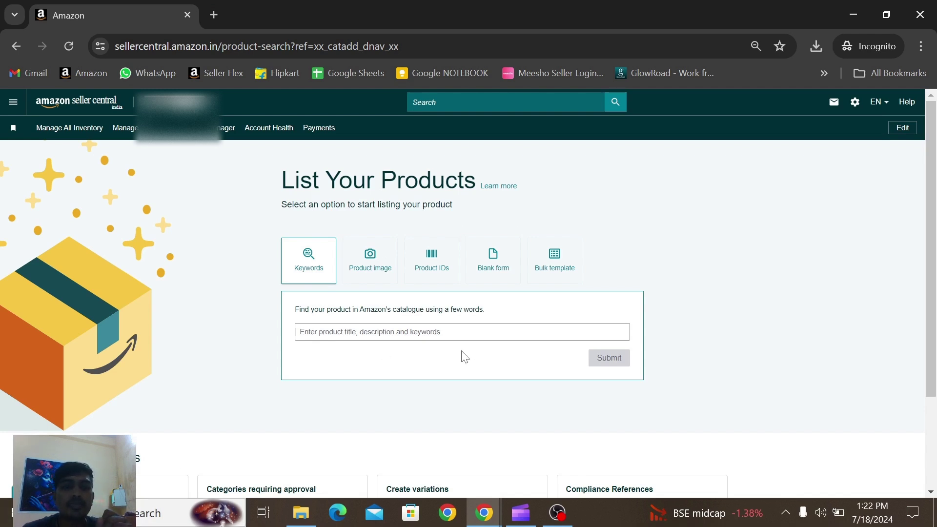
Search the catalogue for 'sasas', then choose 'Create a new listing' from the results
{"action": "left_click", "coordinate": [429, 335]}
{"action": "left_click", "coordinate": [364, 337]}
{"action": "left_click", "coordinate": [364, 329]}
{"action": "type", "text": "sasas"}
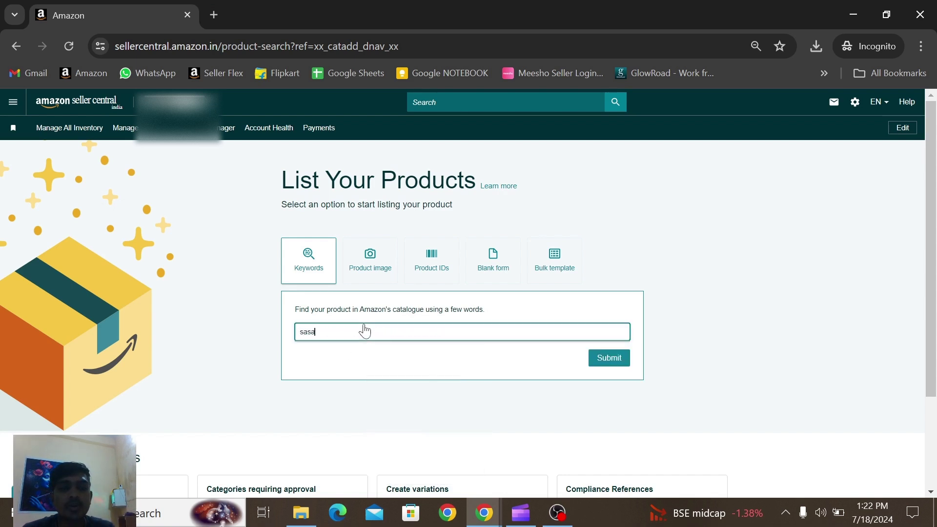
{"action": "left_click", "coordinate": [636, 335]}
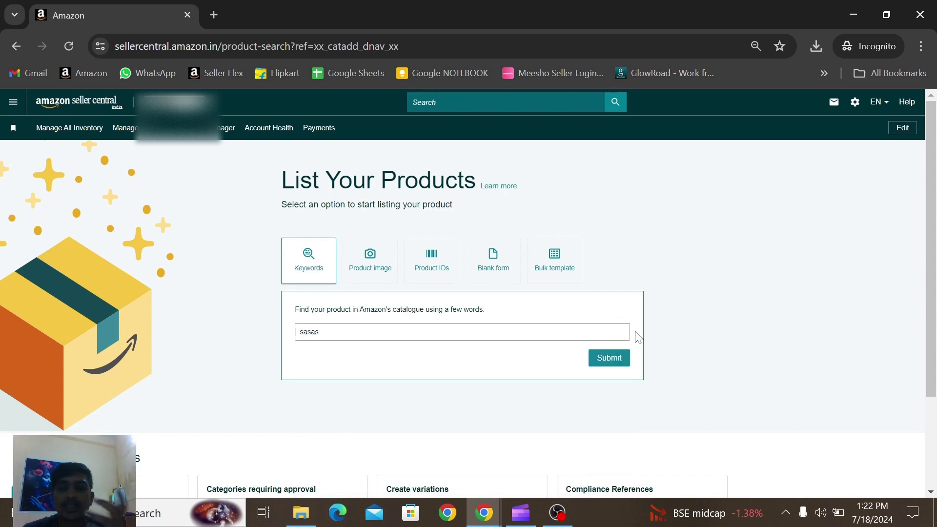
{"action": "left_click", "coordinate": [618, 357]}
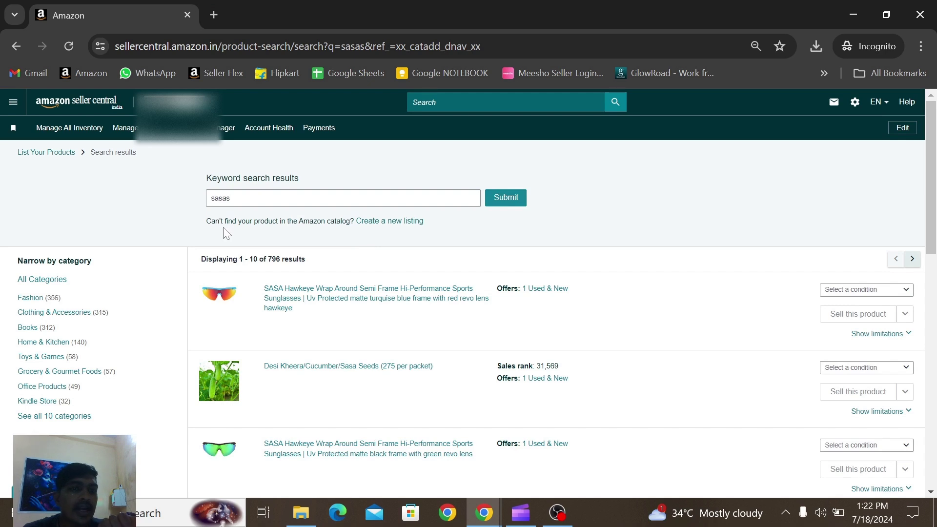
{"action": "left_click", "coordinate": [392, 222]}
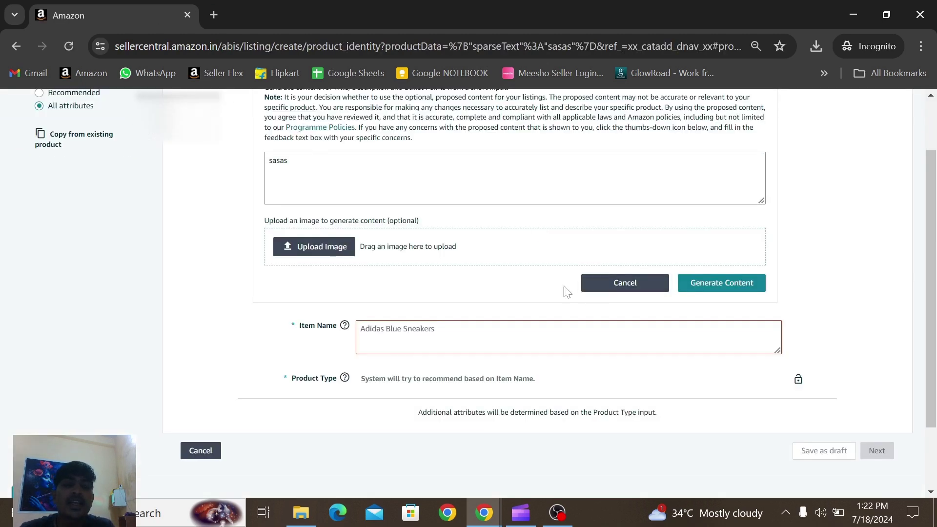
Paste the KILSON bean bag cover title as Item Name and confirm Bean Bag Chair as product type
{"action": "scroll", "coordinate": [523, 265], "scroll_direction": "up", "scroll_amount": 2}
{"action": "scroll", "coordinate": [522, 265], "scroll_direction": "down", "scroll_amount": 3}
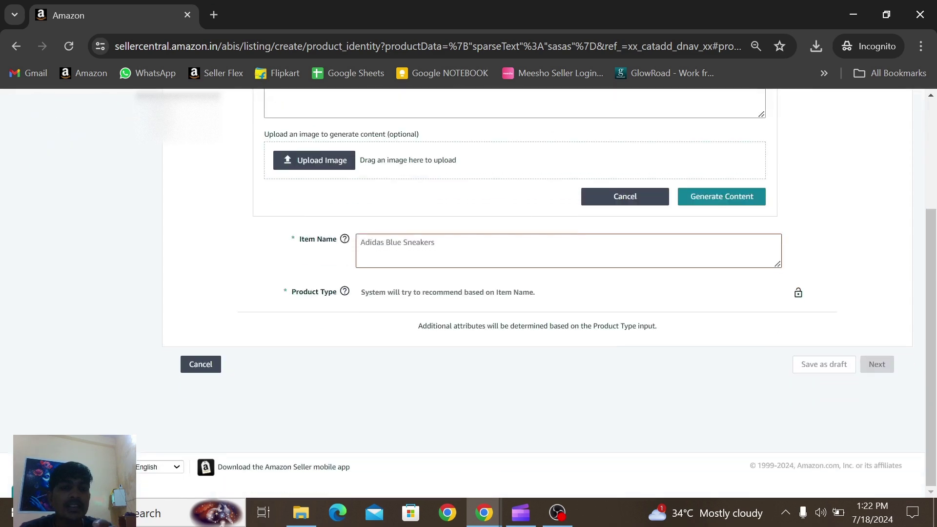
{"action": "left_click", "coordinate": [568, 410]}
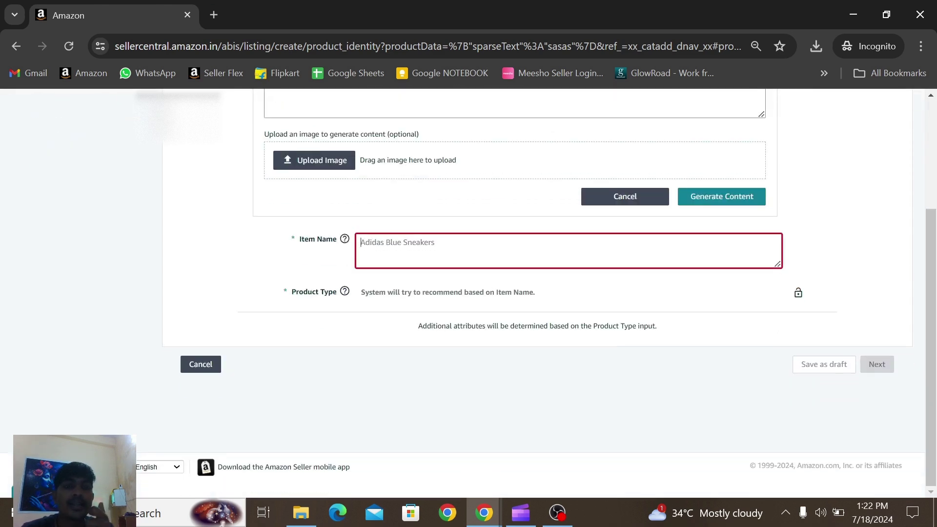
{"action": "type", "text": "KILSON Bean Bags Cover without Beans Only For Bean Bag Cover"}
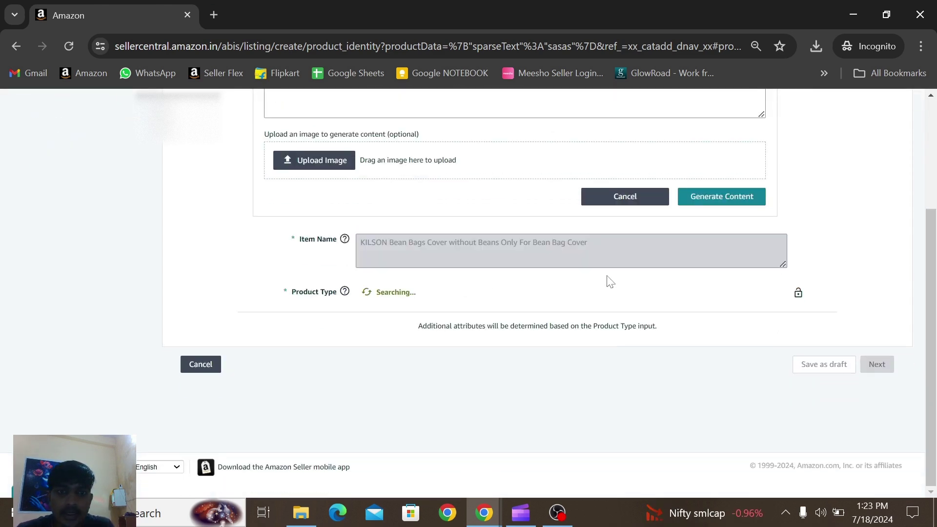
{"action": "left_click", "coordinate": [504, 288]}
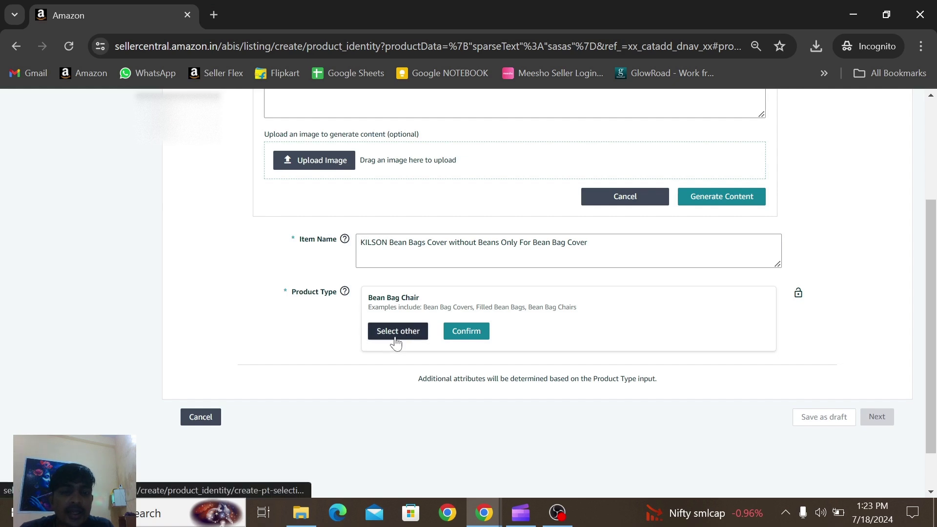
{"action": "left_click", "coordinate": [467, 332]}
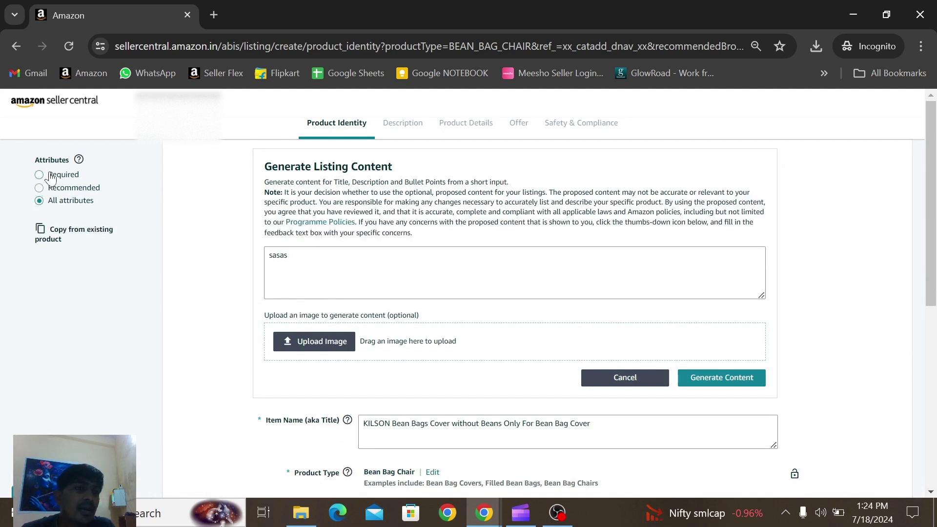
Choose the suggested brand name and tick 'I do not have a Product ID'
{"action": "mouse_move", "coordinate": [75, 168]}
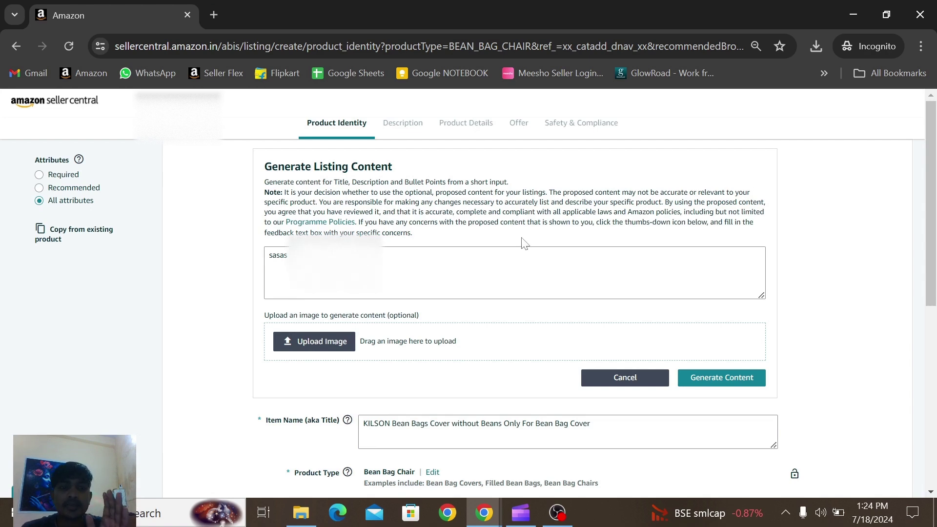
{"action": "scroll", "coordinate": [546, 258], "scroll_direction": "down", "scroll_amount": 5}
{"action": "scroll", "coordinate": [546, 259], "scroll_direction": "down", "scroll_amount": 2}
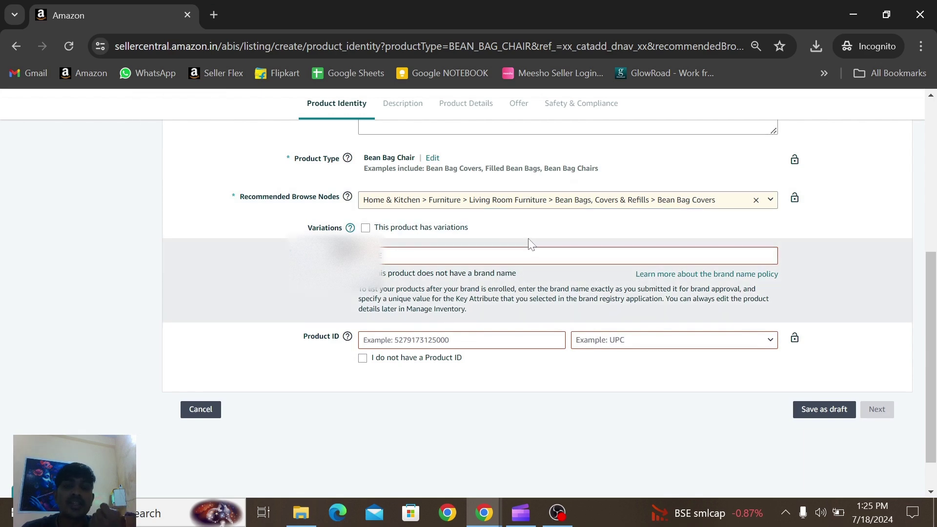
{"action": "left_click", "coordinate": [386, 263]}
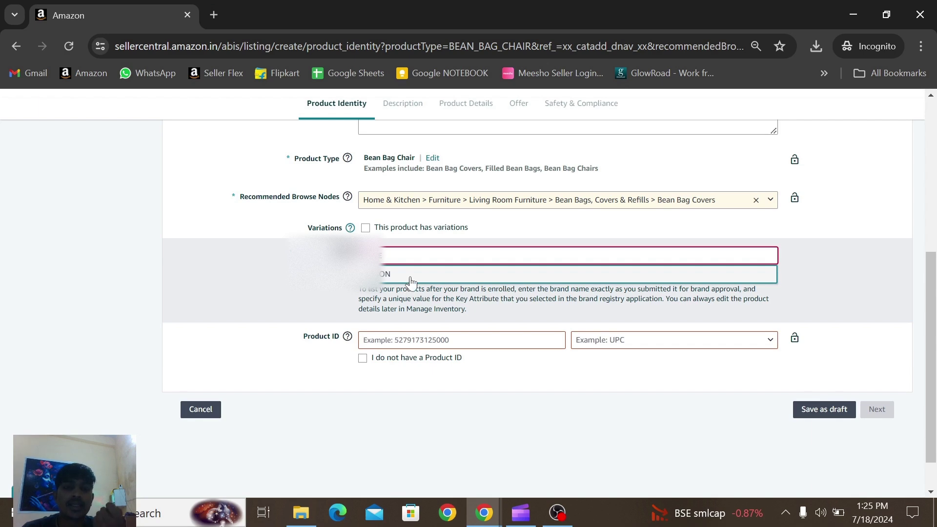
{"action": "left_click", "coordinate": [410, 278]}
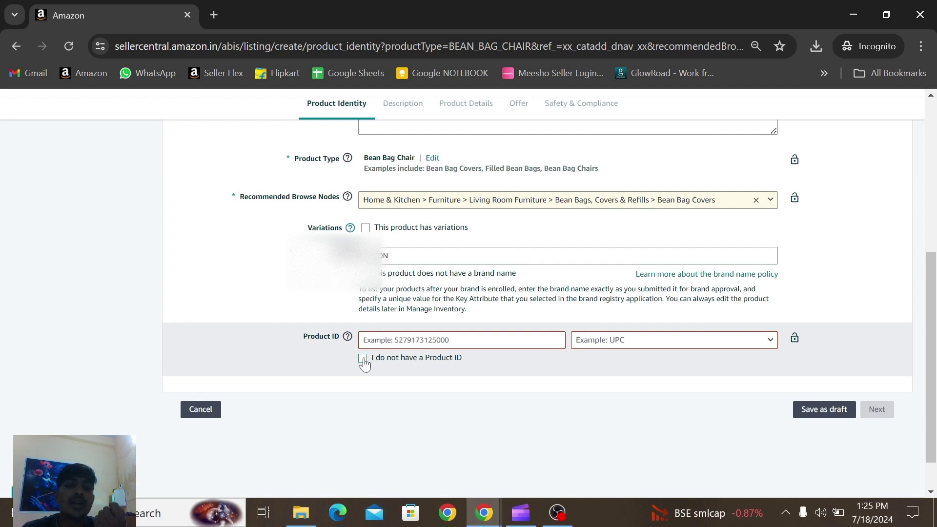
{"action": "left_click", "coordinate": [363, 359]}
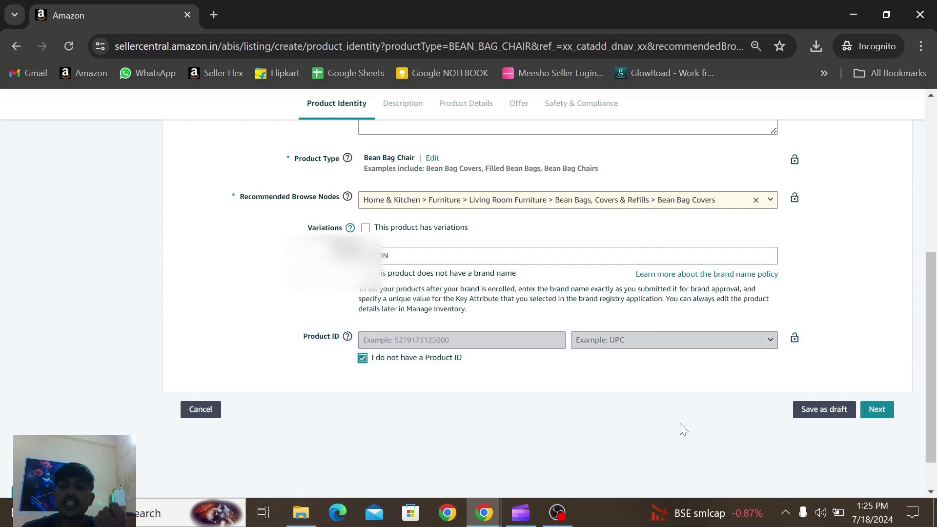
On the Description step, add the Kilson bean bag description and a comfortable-chair first bullet point
{"action": "left_click", "coordinate": [877, 410]}
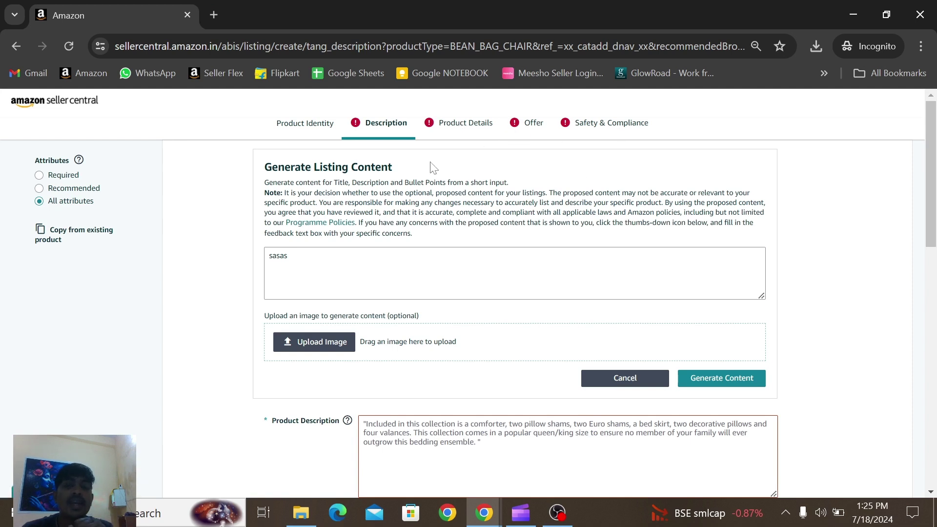
{"action": "scroll", "coordinate": [432, 167], "scroll_direction": "down", "scroll_amount": 2}
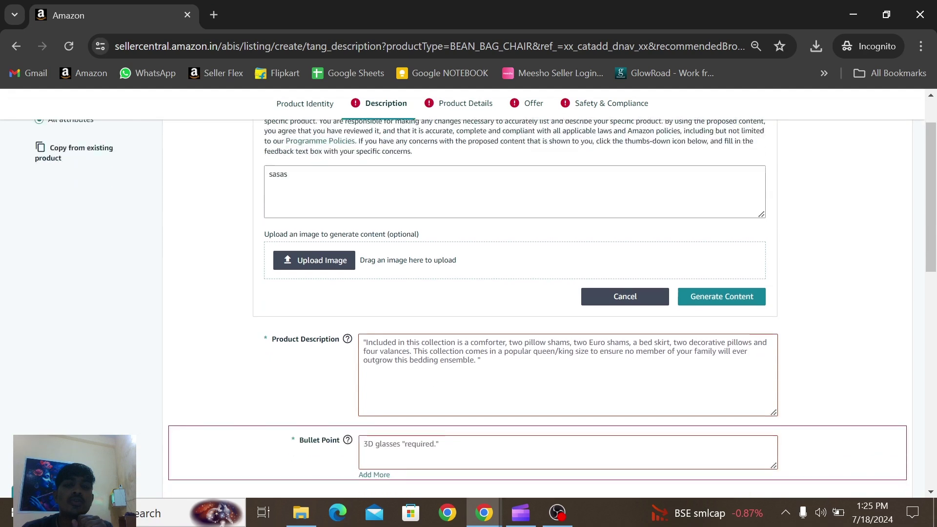
{"action": "scroll", "coordinate": [451, 206], "scroll_direction": "up", "scroll_amount": 2}
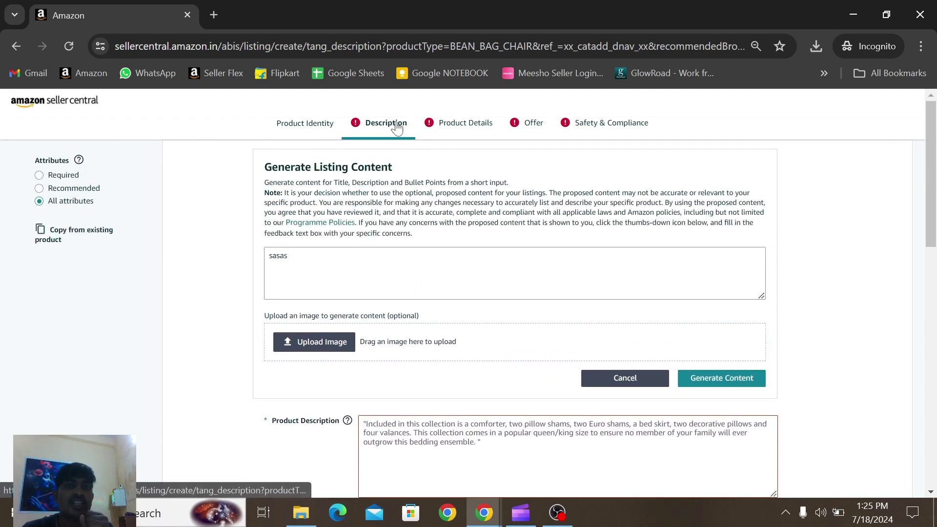
{"action": "scroll", "coordinate": [451, 205], "scroll_direction": "down", "scroll_amount": 2}
{"action": "scroll", "coordinate": [453, 207], "scroll_direction": "up", "scroll_amount": 3}
{"action": "scroll", "coordinate": [455, 209], "scroll_direction": "down", "scroll_amount": 4}
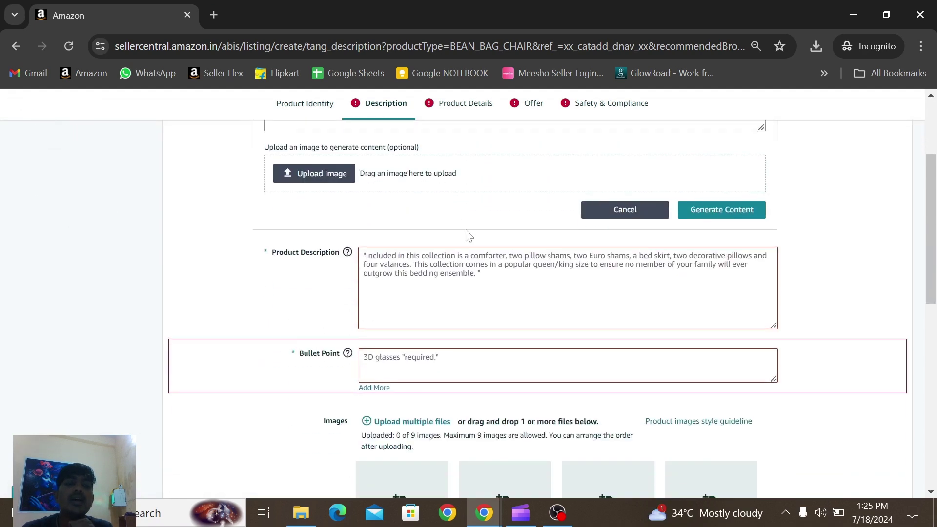
{"action": "scroll", "coordinate": [468, 236], "scroll_direction": "down", "scroll_amount": 2}
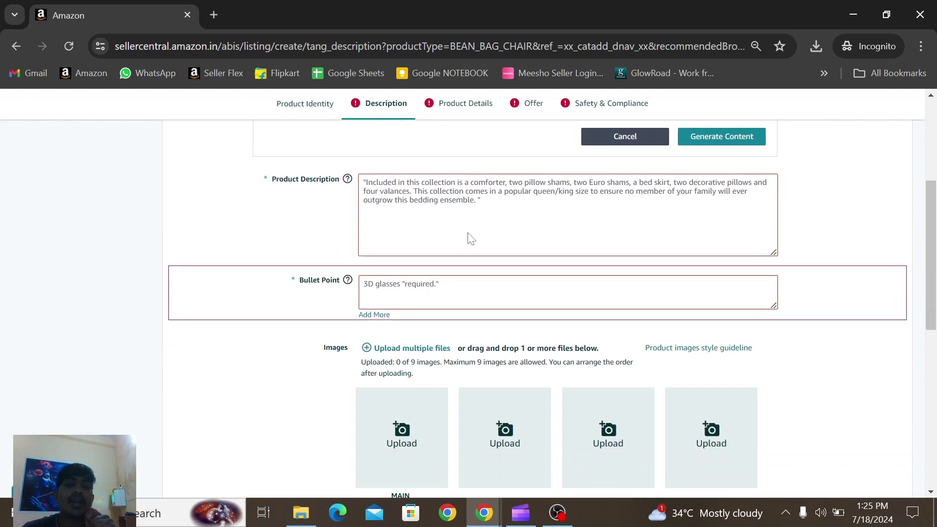
{"action": "scroll", "coordinate": [372, 354], "scroll_direction": "down", "scroll_amount": 2}
{"action": "scroll", "coordinate": [372, 355], "scroll_direction": "up", "scroll_amount": 3}
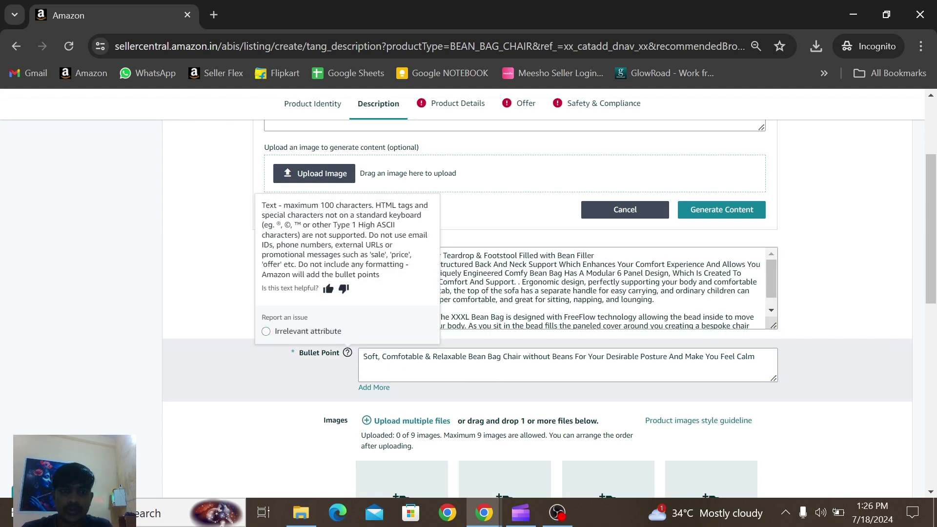
{"action": "scroll", "coordinate": [291, 275], "scroll_direction": "down", "scroll_amount": 2}
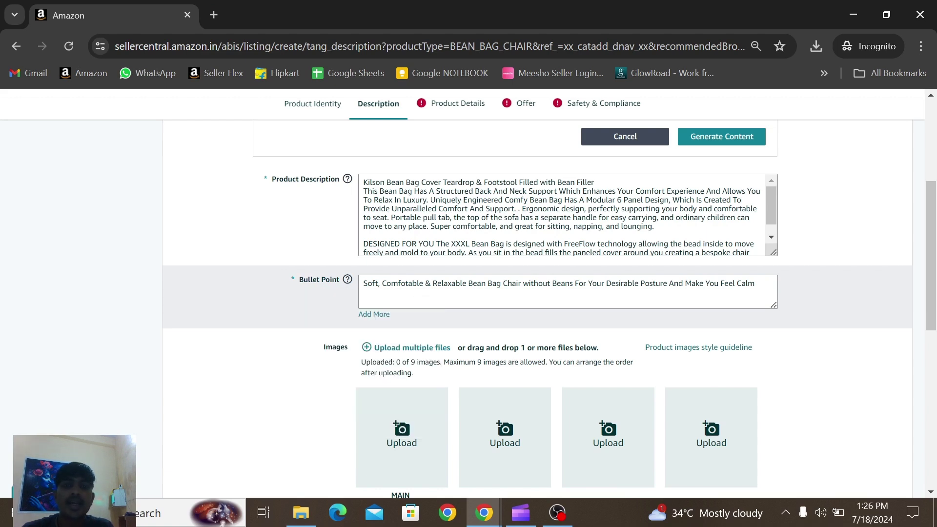
Add bullet points up to five, ending with product dimensions, then go to Product Details
{"action": "left_click", "coordinate": [373, 315]}
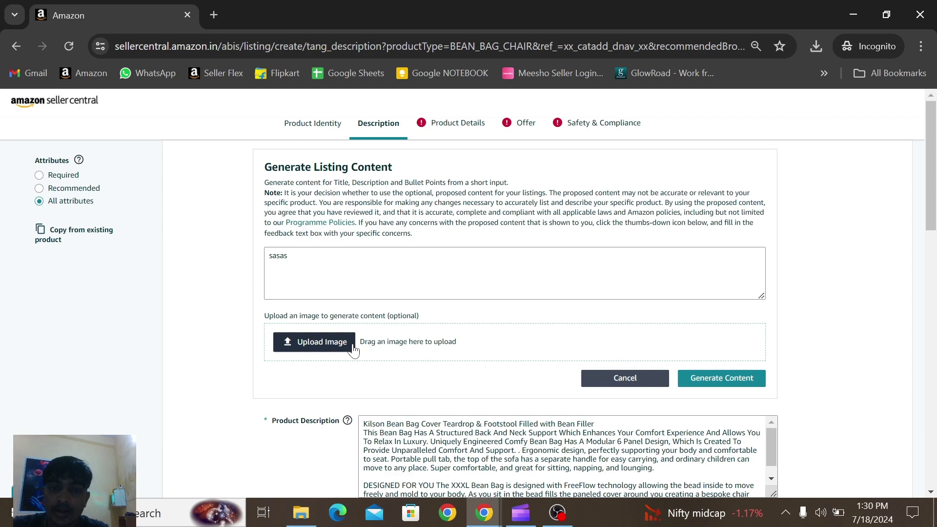
{"action": "scroll", "coordinate": [546, 293], "scroll_direction": "down", "scroll_amount": 15}
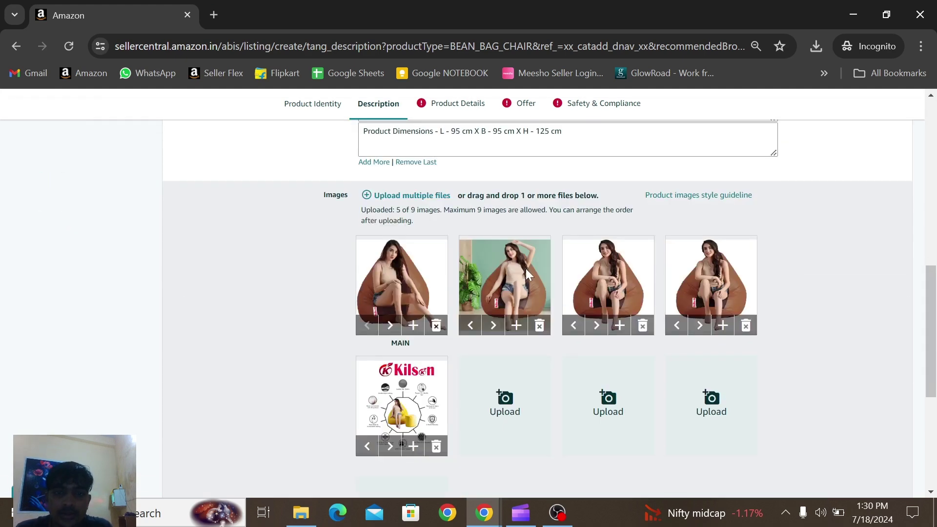
{"action": "scroll", "coordinate": [527, 270], "scroll_direction": "up", "scroll_amount": 2}
{"action": "scroll", "coordinate": [527, 272], "scroll_direction": "up", "scroll_amount": 3}
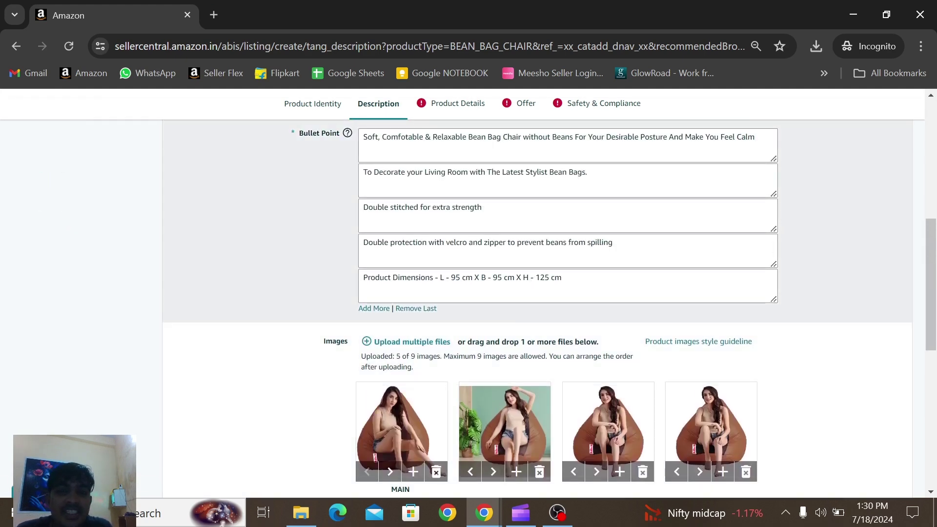
{"action": "scroll", "coordinate": [527, 271], "scroll_direction": "down", "scroll_amount": 2}
{"action": "scroll", "coordinate": [524, 273], "scroll_direction": "down", "scroll_amount": 4}
{"action": "scroll", "coordinate": [525, 274], "scroll_direction": "up", "scroll_amount": 10}
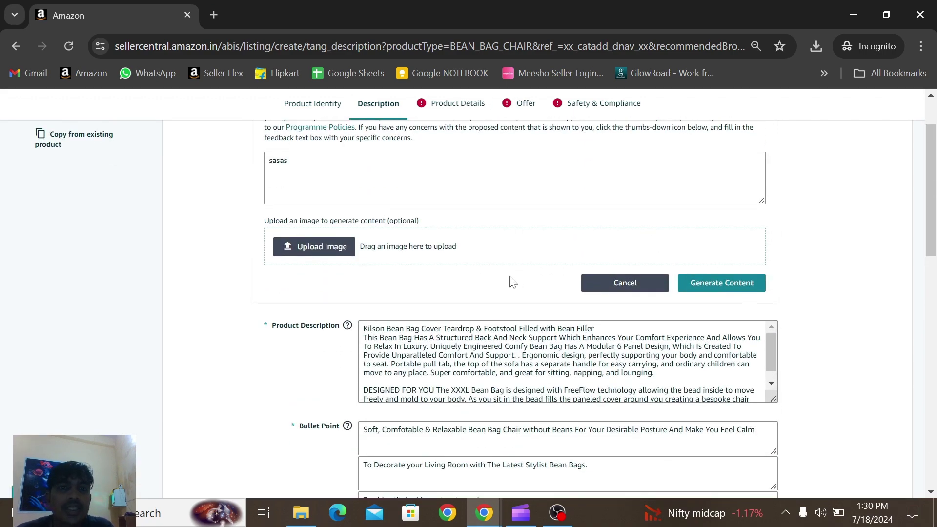
{"action": "scroll", "coordinate": [512, 278], "scroll_direction": "down", "scroll_amount": 9}
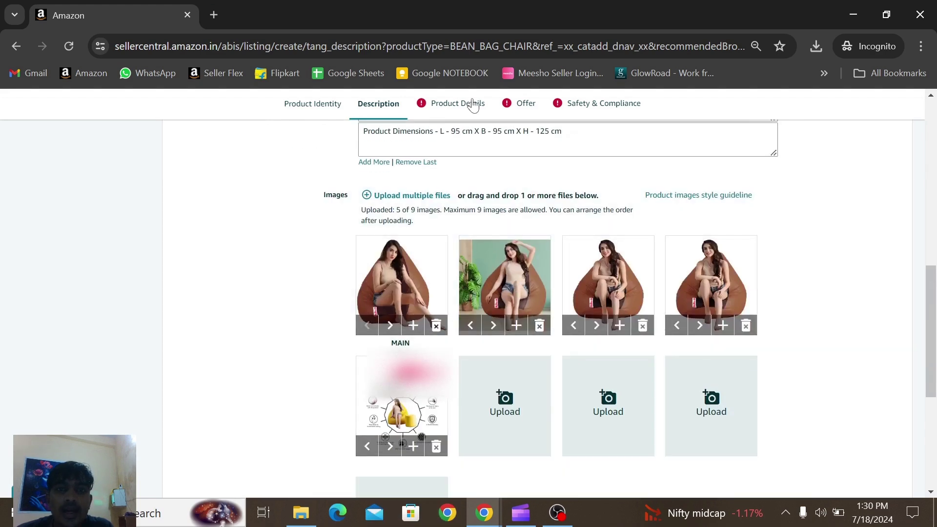
{"action": "left_click", "coordinate": [458, 108]}
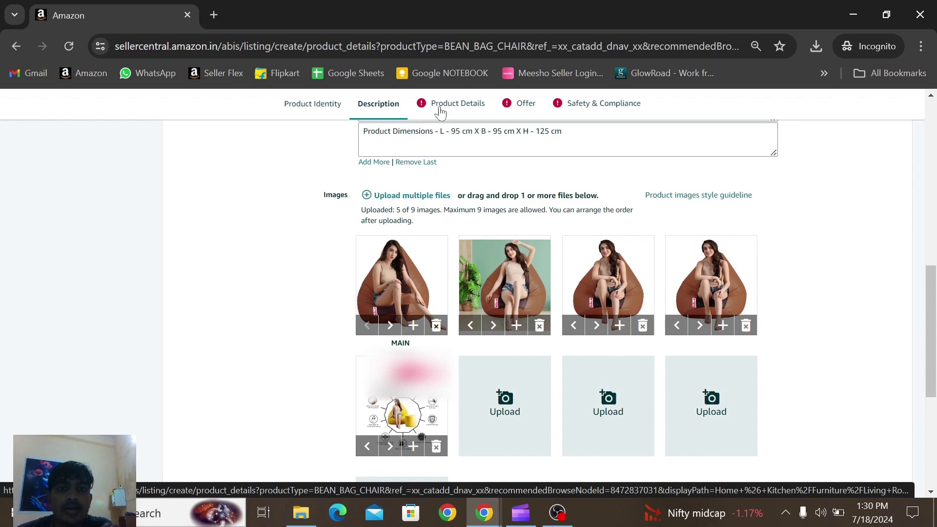
Fill in the search terms 'Bean Bag Cover XXXL Bean Bag' on Product Details
{"action": "left_click", "coordinate": [454, 107]}
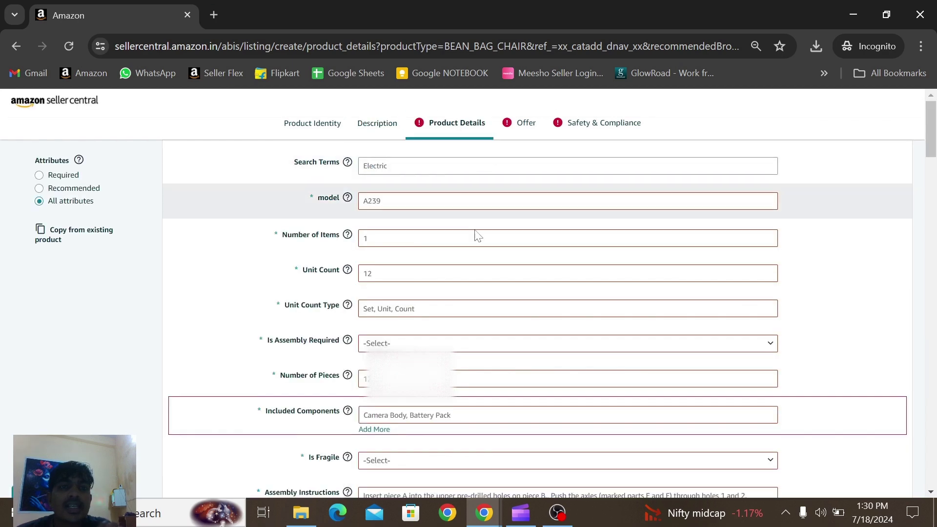
{"action": "scroll", "coordinate": [471, 211], "scroll_direction": "down", "scroll_amount": 10}
{"action": "scroll", "coordinate": [470, 211], "scroll_direction": "up", "scroll_amount": 10}
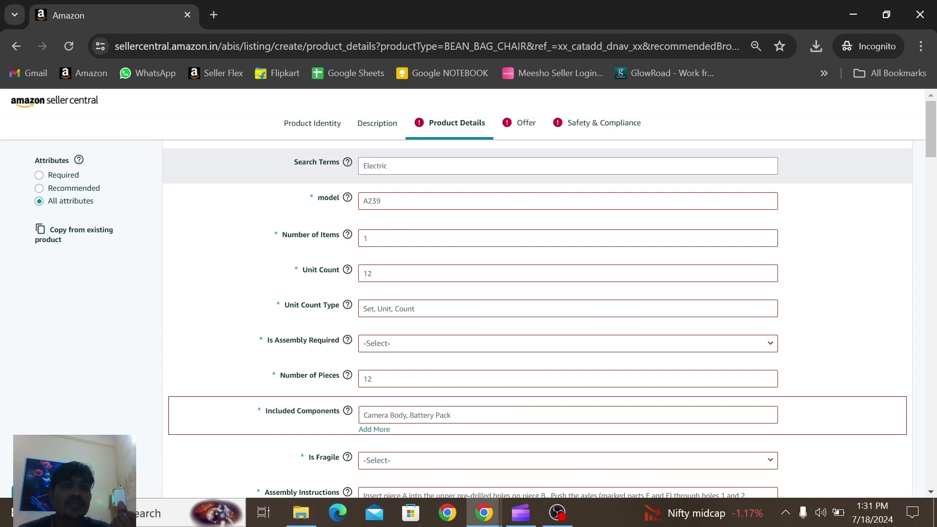
{"action": "left_click", "coordinate": [364, 165]}
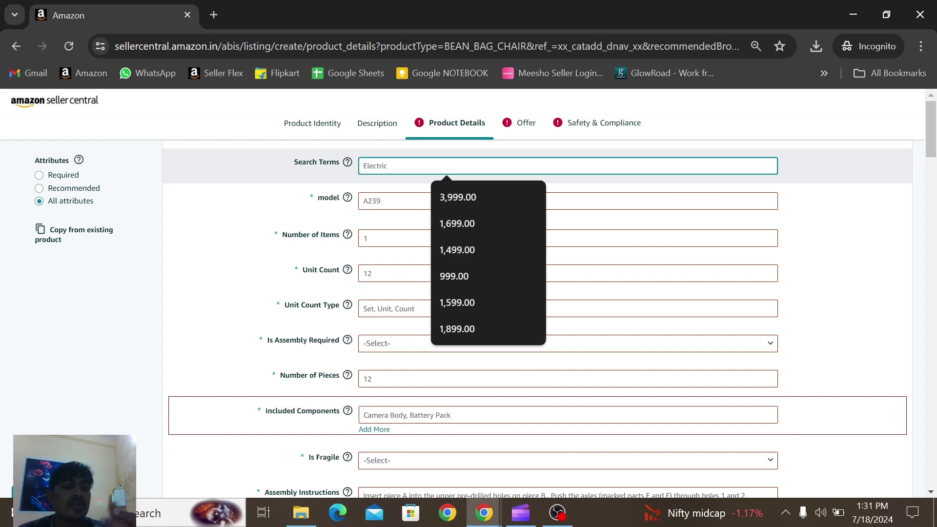
{"action": "type", "text": "Bean Bag Cover XXXL Bean Bag"}
{"action": "key", "text": "Tab"}
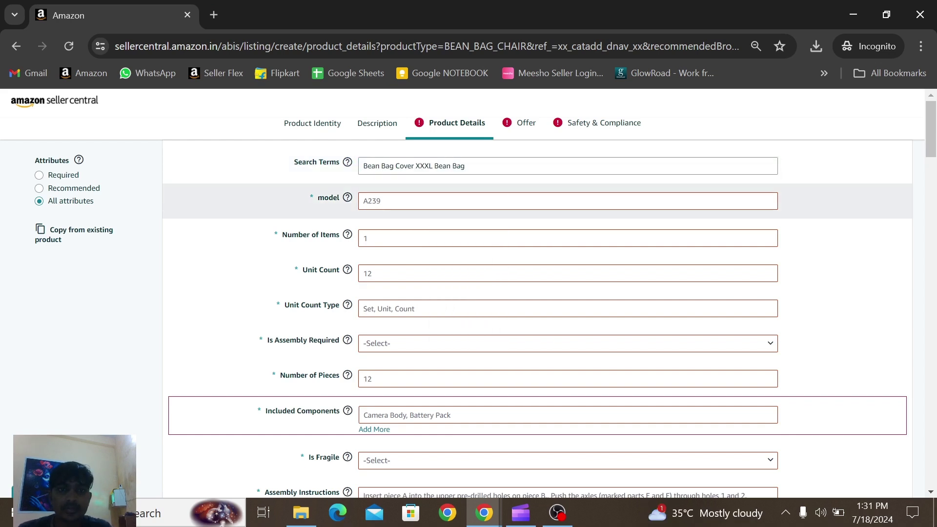
Enter Tan-BLK as the model and 1 as the number of items
{"action": "left_click", "coordinate": [363, 201]}
{"action": "type", "text": "Balck"}
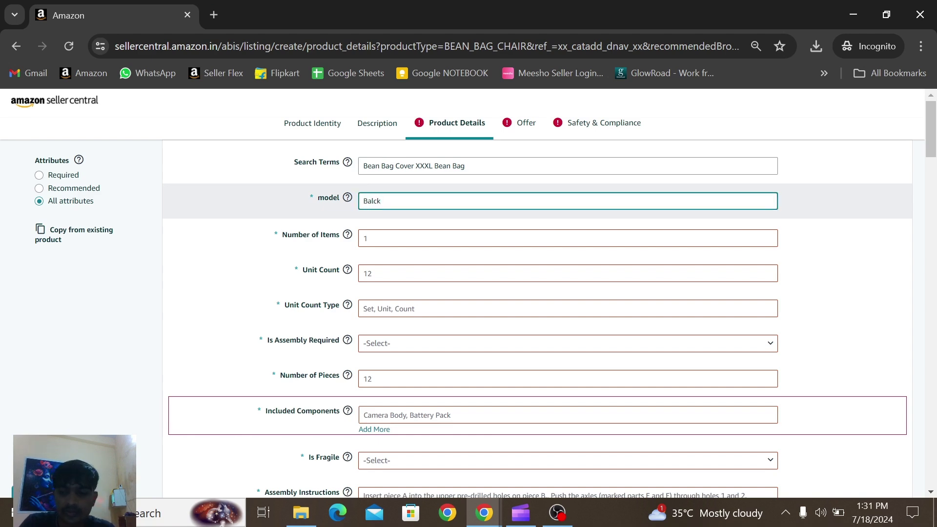
{"action": "key", "text": "BackSpace"}
{"action": "key", "text": "BackSpace"}
{"action": "key", "text": "BackSpace"}
{"action": "key", "text": "BackSpace"}
{"action": "key", "text": "BackSpace"}
{"action": "type", "text": "Tan-BLK"}
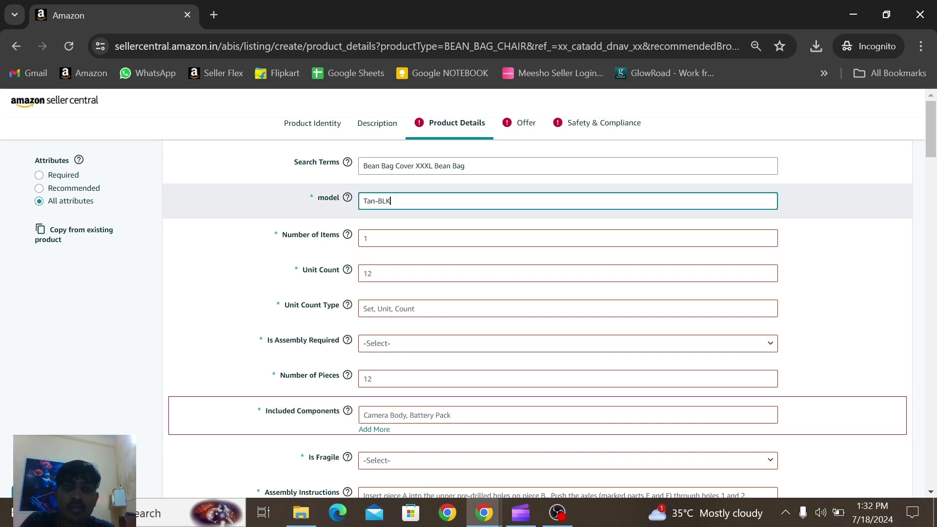
{"action": "key", "text": "Tab"}
{"action": "type", "text": "1"}
Set Unit Count to 1 with Count as the unit count type
{"action": "left_click", "coordinate": [364, 273]}
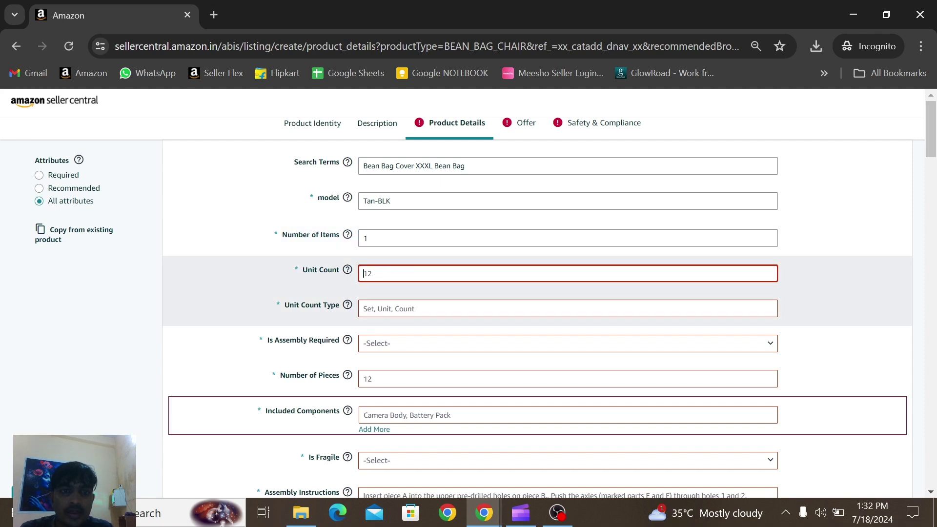
{"action": "type", "text": "1"}
{"action": "left_click", "coordinate": [385, 316]}
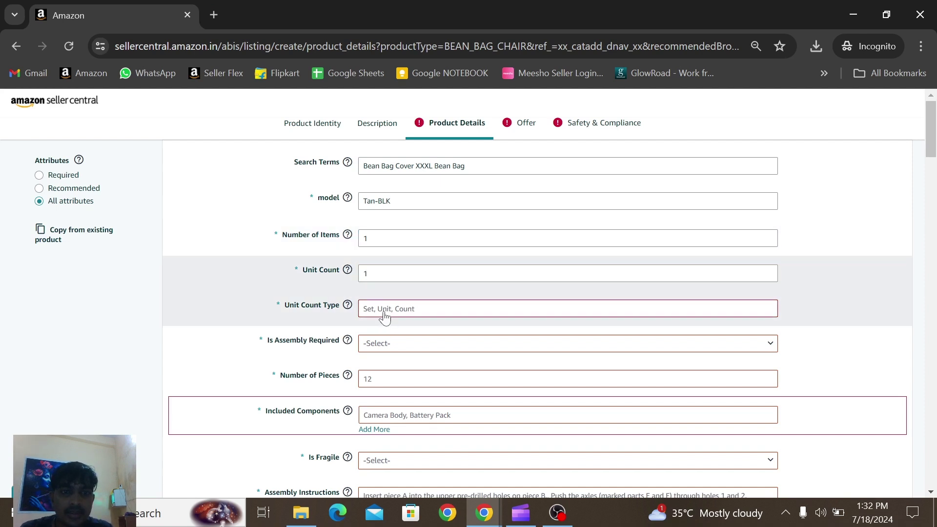
{"action": "left_click", "coordinate": [385, 316]}
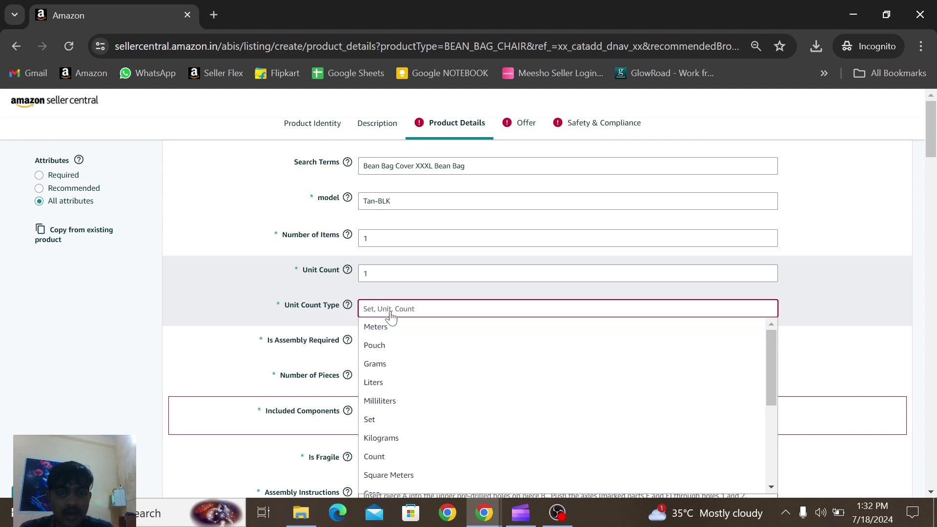
{"action": "left_click", "coordinate": [399, 456]}
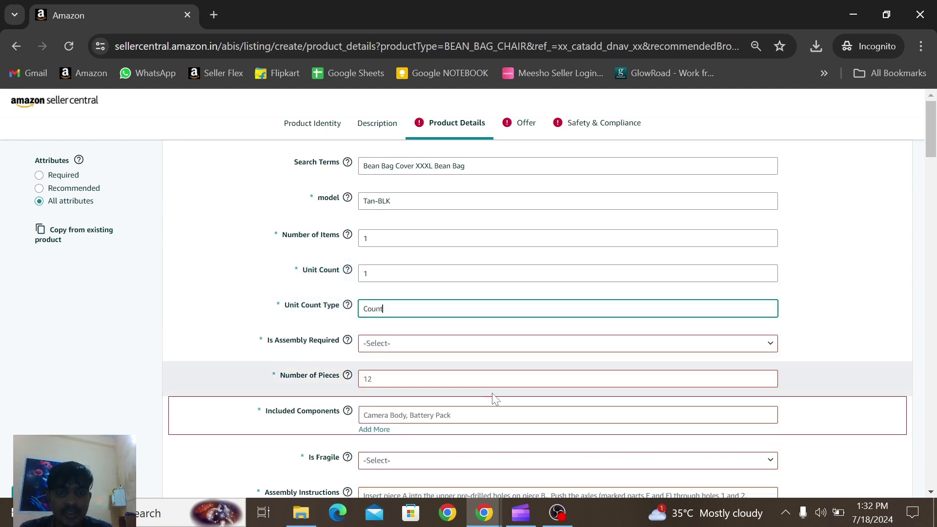
{"action": "left_click", "coordinate": [437, 291]}
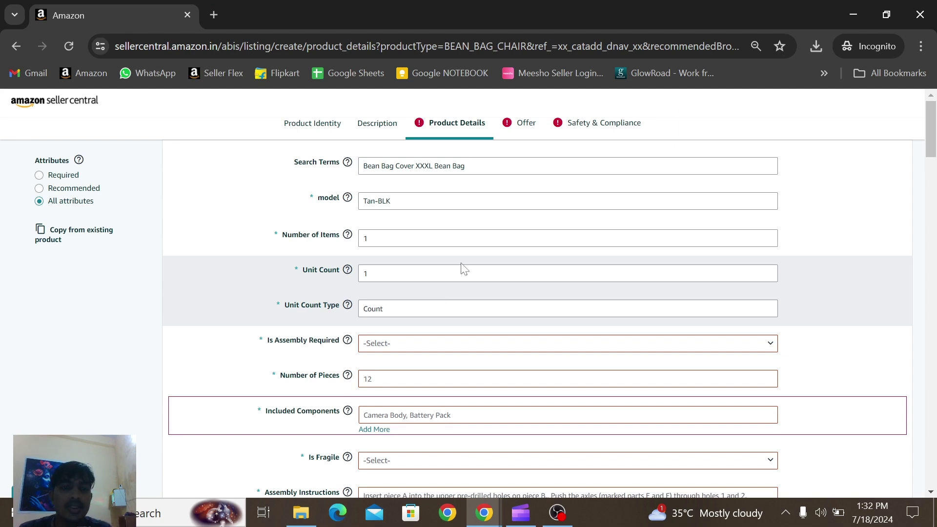
Set Is Assembly Required to No and reduce Number of Pieces from 12 to 1
{"action": "scroll", "coordinate": [462, 268], "scroll_direction": "down", "scroll_amount": 2}
{"action": "left_click", "coordinate": [385, 251]}
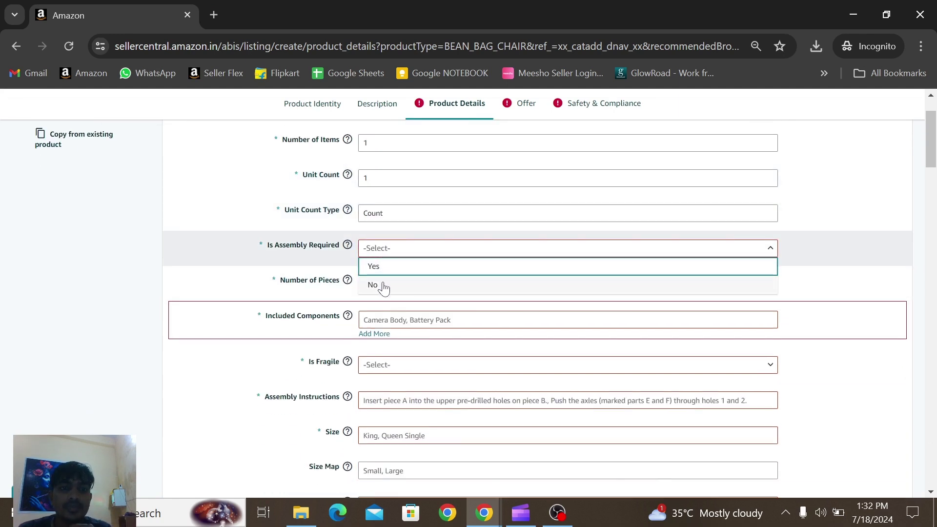
{"action": "left_click", "coordinate": [382, 283]}
{"action": "left_click", "coordinate": [371, 283]}
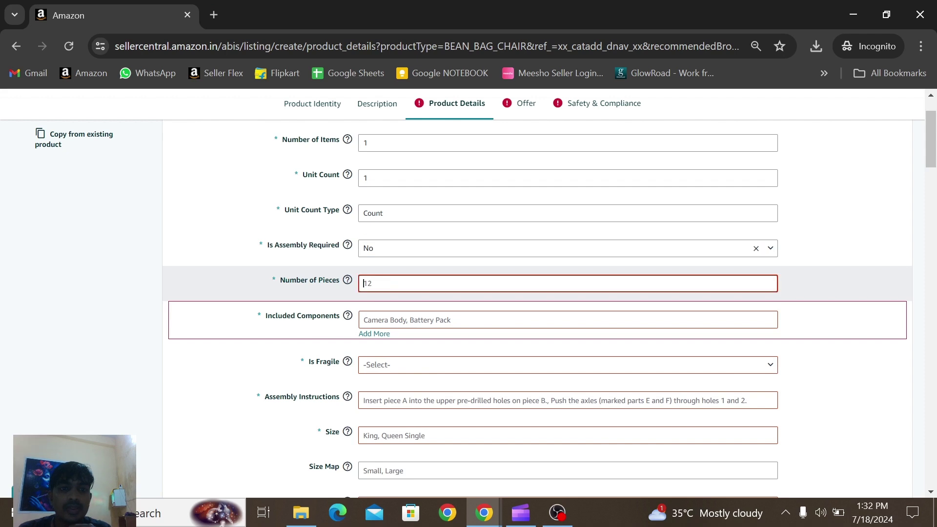
{"action": "key", "text": "BackSpace"}
Add Bean Bag as the included component, mark it not fragile, and choose DIY assembly instructions
{"action": "left_click", "coordinate": [409, 324]}
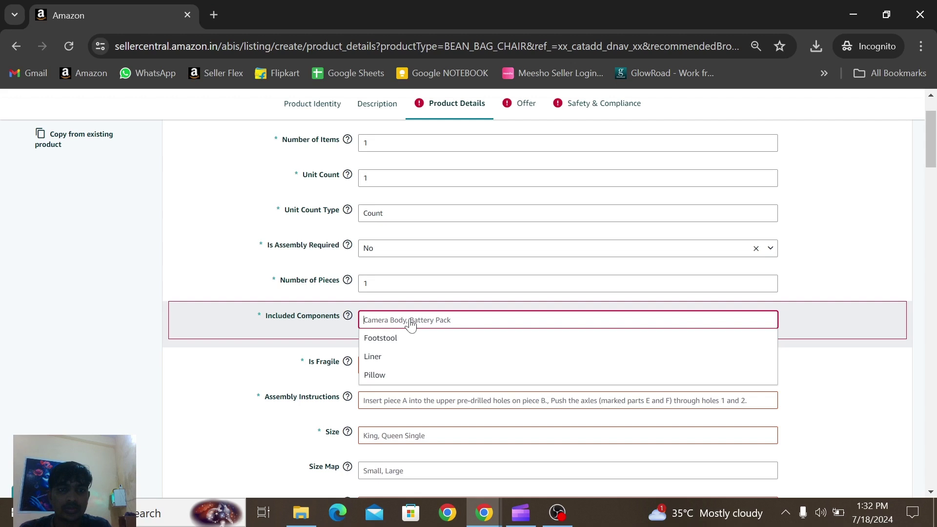
{"action": "type", "text": "Bea"}
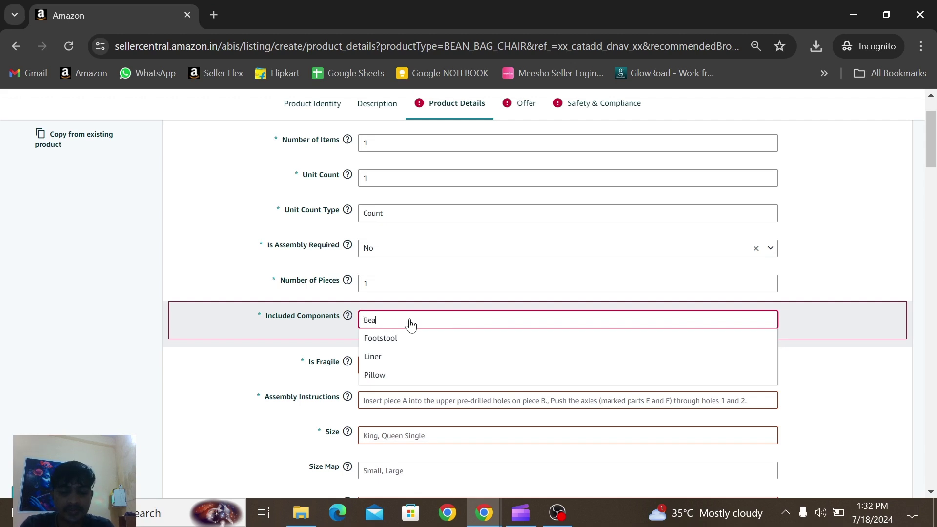
{"action": "type", "text": "n Bag"}
{"action": "left_click", "coordinate": [313, 340]}
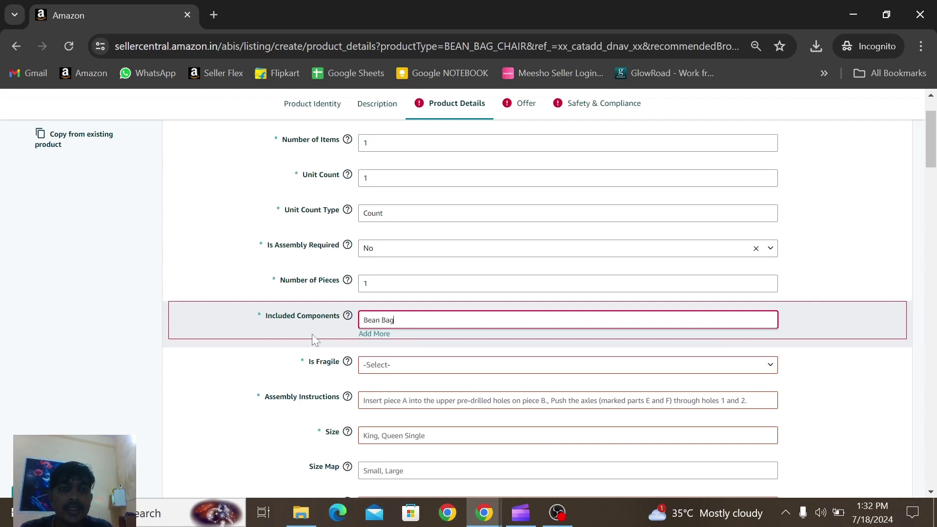
{"action": "scroll", "coordinate": [432, 270], "scroll_direction": "down", "scroll_amount": 1}
{"action": "left_click", "coordinate": [411, 290]}
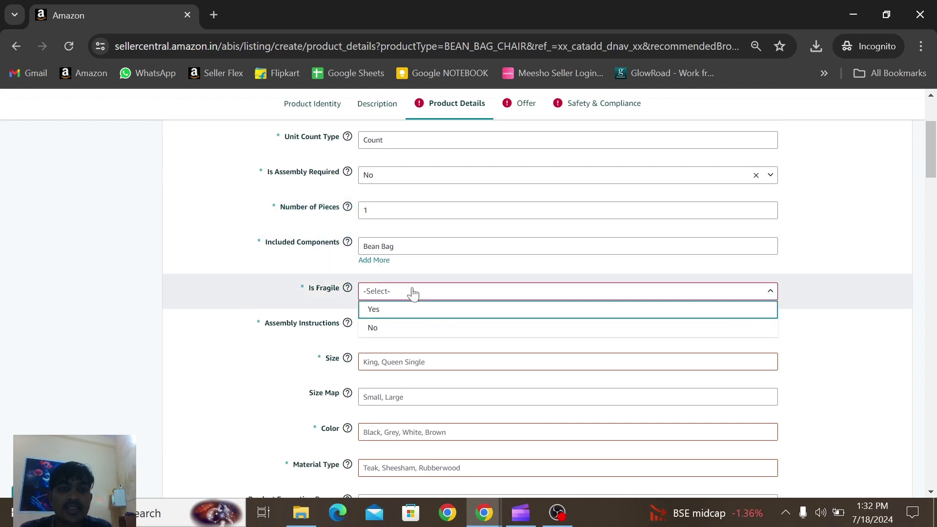
{"action": "left_click", "coordinate": [404, 328]}
{"action": "left_click", "coordinate": [414, 328]}
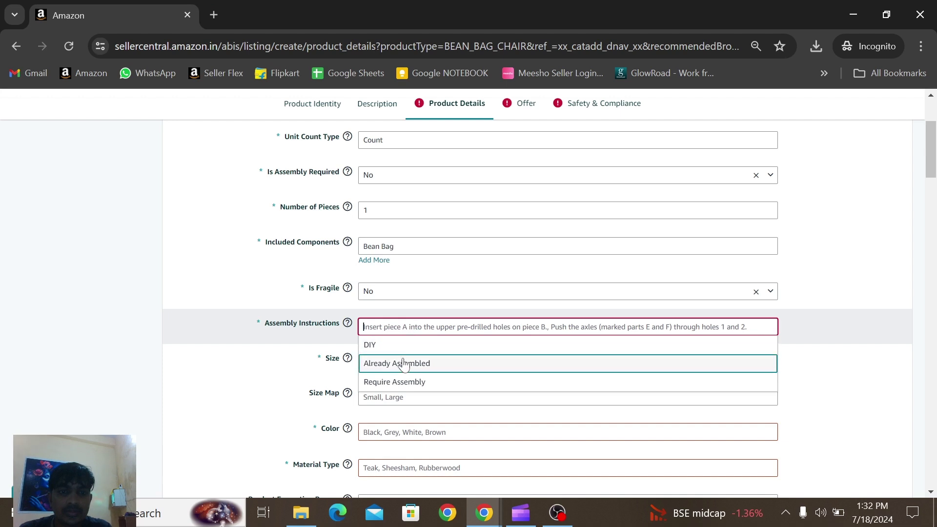
{"action": "left_click", "coordinate": [425, 345]}
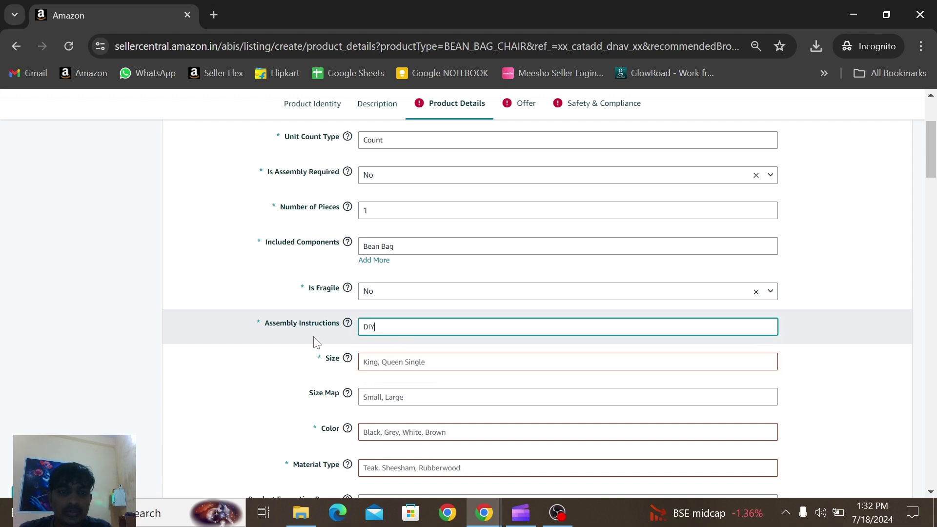
{"action": "scroll", "coordinate": [424, 300], "scroll_direction": "down", "scroll_amount": 2}
Set the size to XXXL and the size map to XXX-Large
{"action": "left_click", "coordinate": [422, 295]}
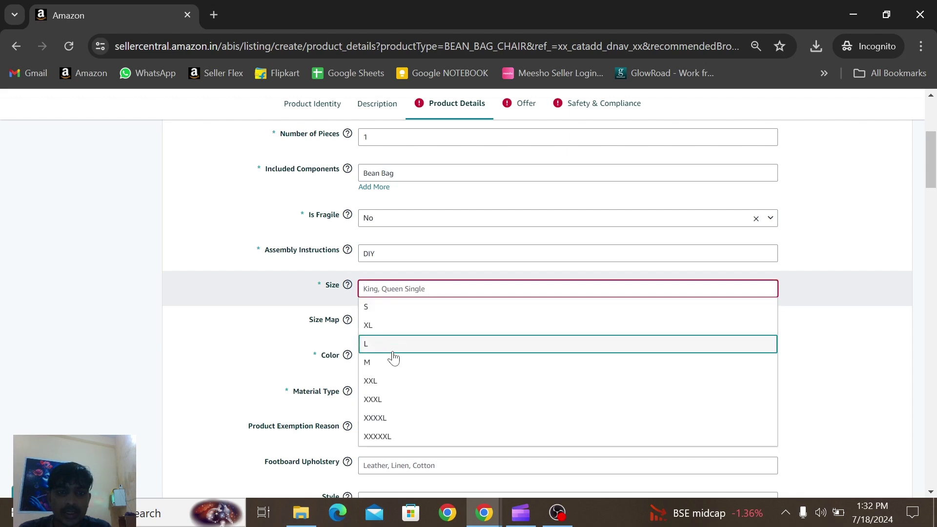
{"action": "left_click", "coordinate": [397, 397]}
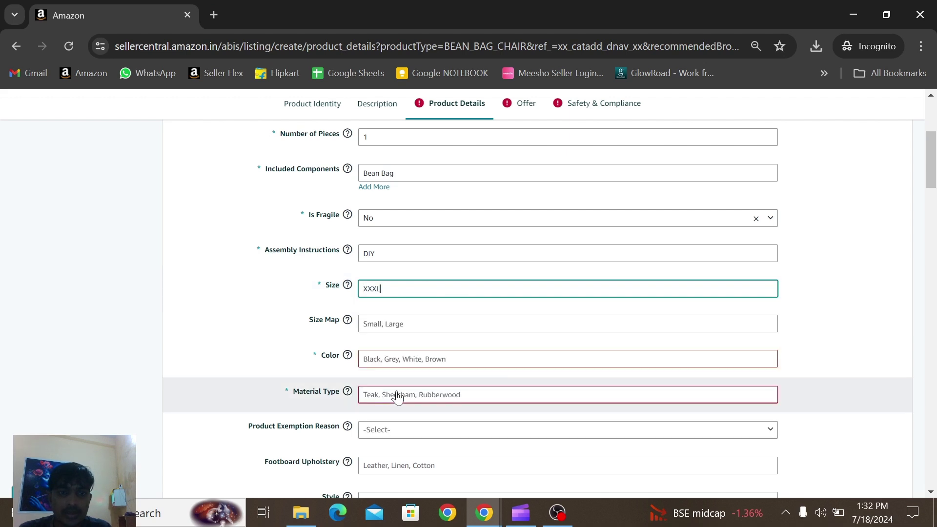
{"action": "left_click", "coordinate": [395, 326]}
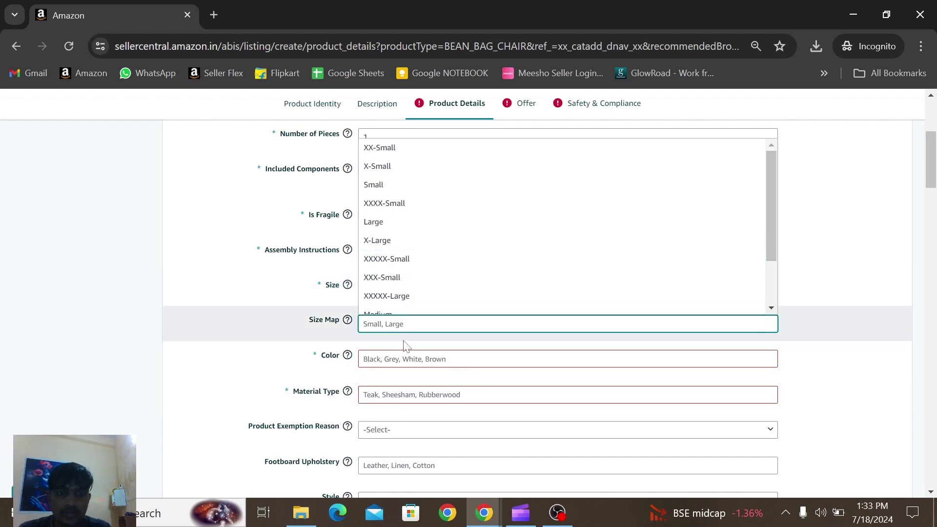
{"action": "type", "text": "xxx"}
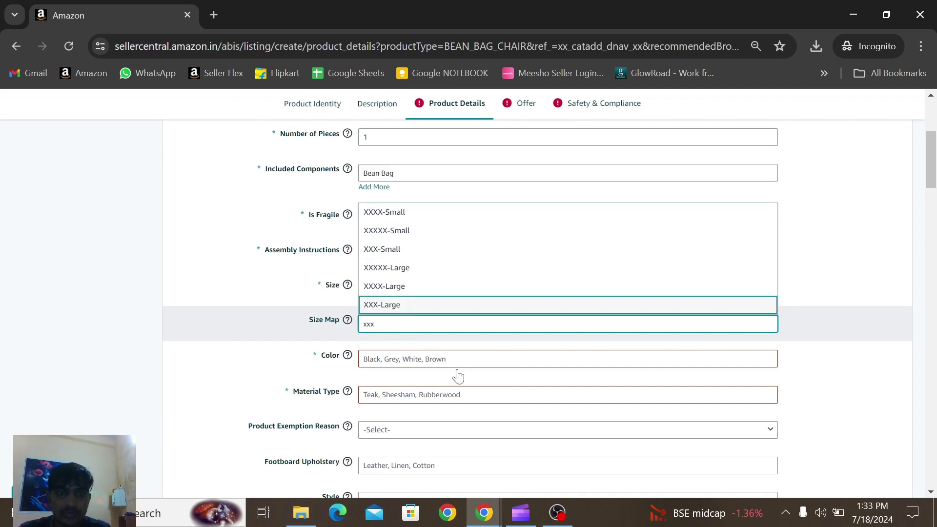
{"action": "left_click", "coordinate": [405, 361]}
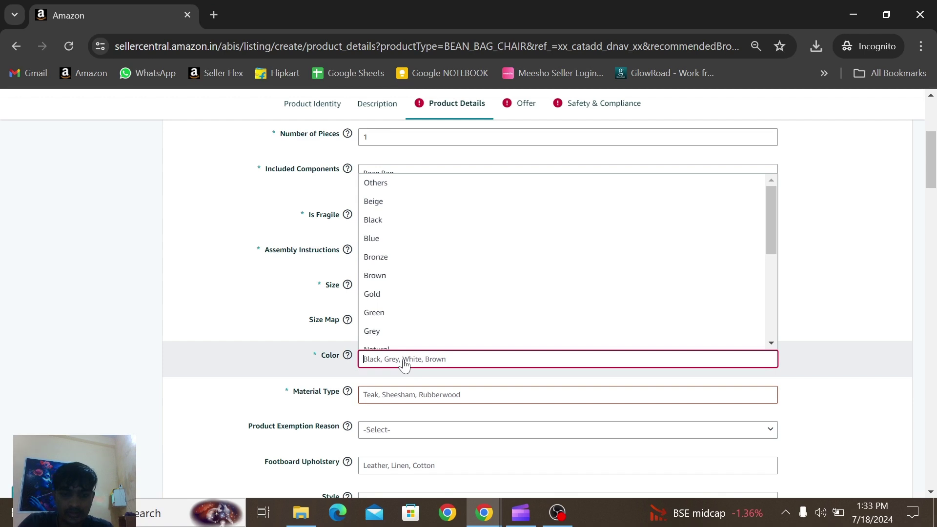
Enter Tan as the colour and choose Faux Leather as the material type
{"action": "type", "text": "Tr"}
{"action": "key", "text": "BackSpace"}
{"action": "type", "text": "an"}
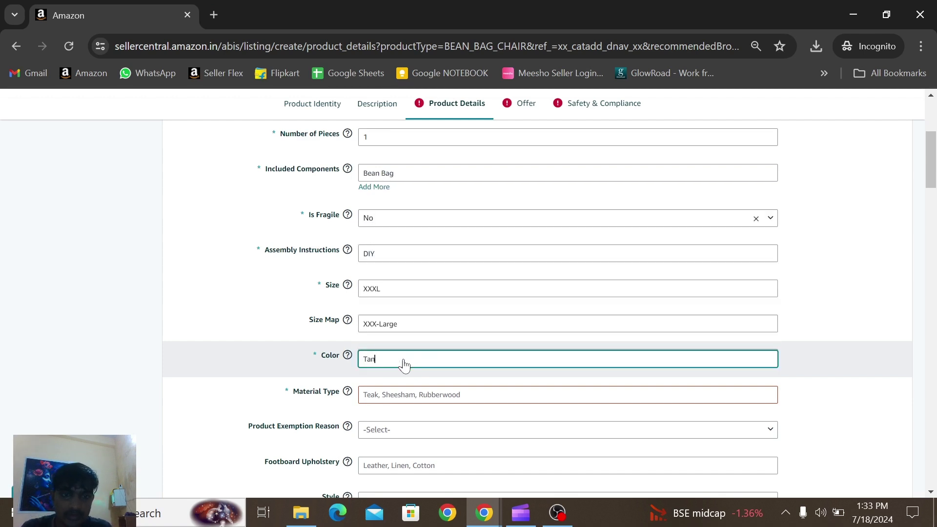
{"action": "left_click", "coordinate": [415, 394]}
{"action": "left_click", "coordinate": [418, 258]}
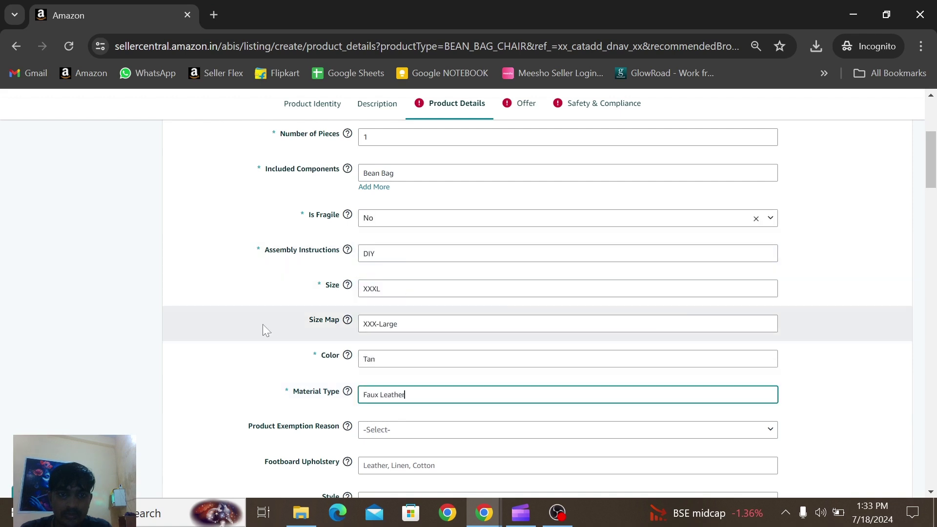
{"action": "scroll", "coordinate": [254, 317], "scroll_direction": "down", "scroll_amount": 1}
{"action": "scroll", "coordinate": [254, 320], "scroll_direction": "down", "scroll_amount": 3}
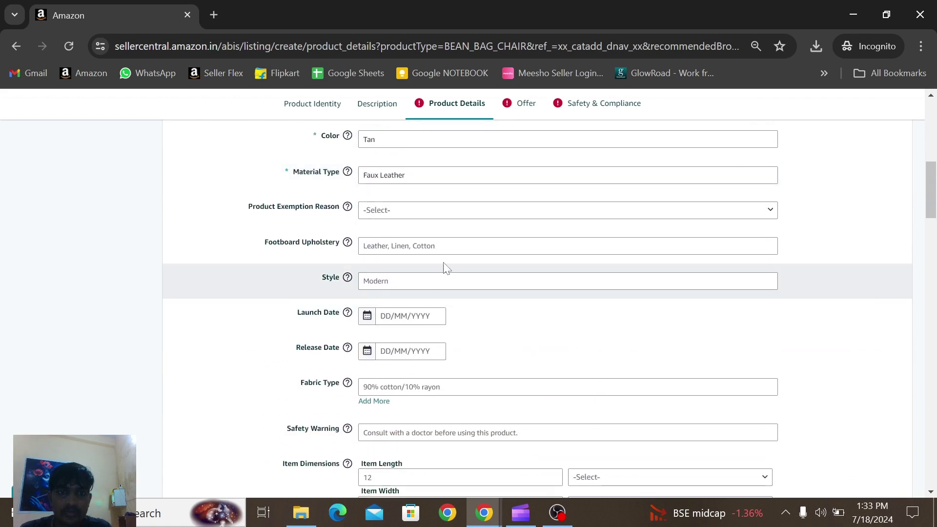
Replace item depth 40 and width 75 with 15 each
{"action": "scroll", "coordinate": [414, 250], "scroll_direction": "down", "scroll_amount": 5}
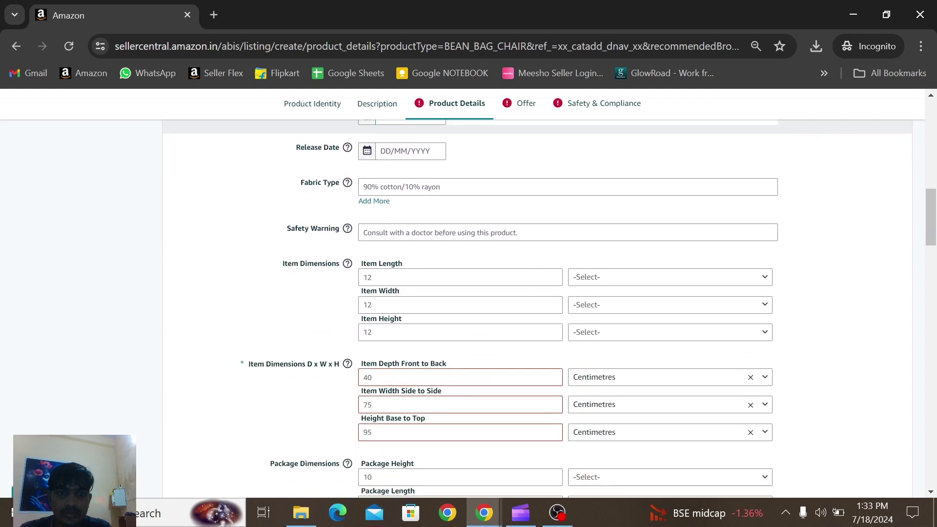
{"action": "left_click", "coordinate": [364, 285]}
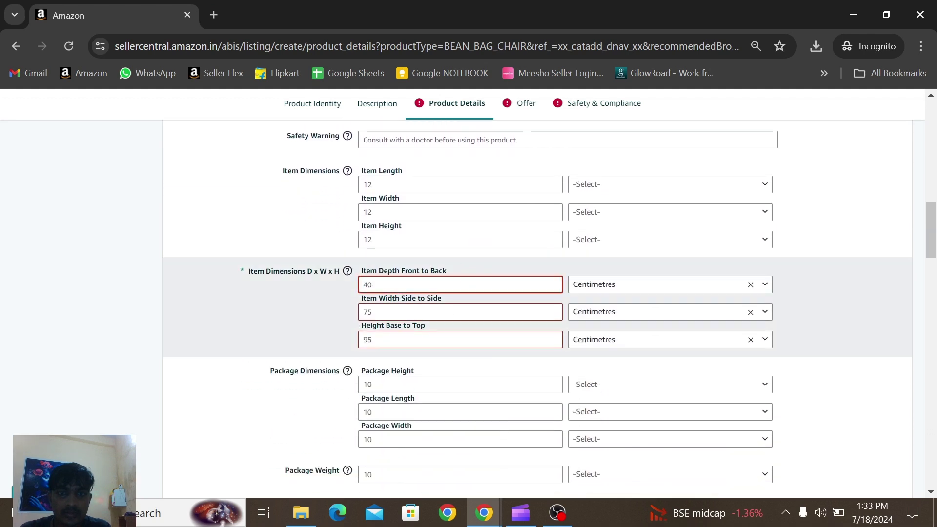
{"action": "key", "text": "Delete"}
{"action": "key", "text": "Delete"}
{"action": "type", "text": "15"}
{"action": "key", "text": "Tab"}
{"action": "key", "text": "Tab"}
{"action": "left_click", "coordinate": [363, 312]}
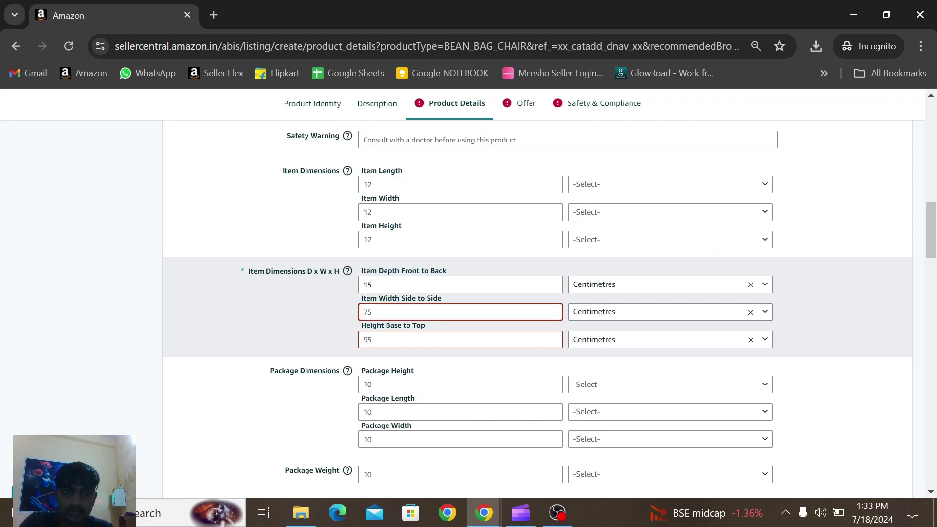
{"action": "key", "text": "Delete"}
{"action": "key", "text": "Delete"}
{"action": "type", "text": "15"}
{"action": "key", "text": "Tab"}
{"action": "key", "text": "Tab"}
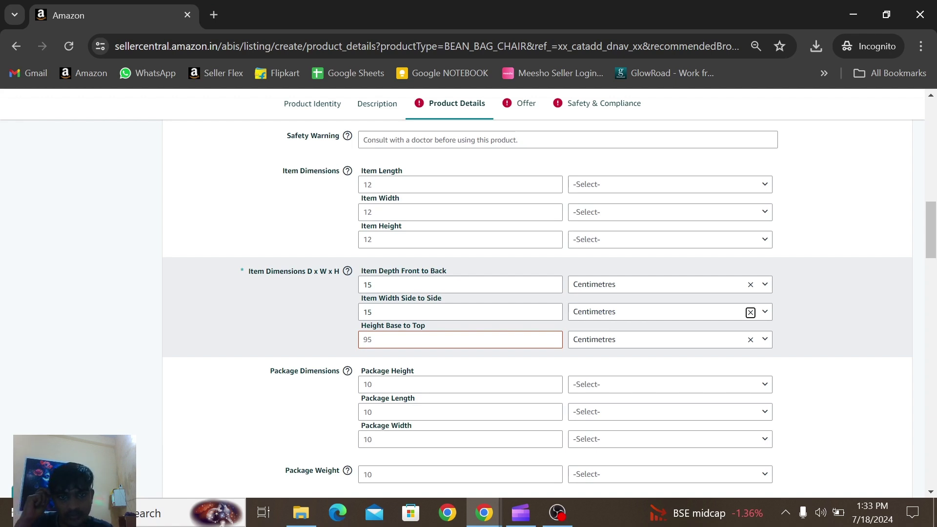
Change the item depth from 15 to 100 centimetres
{"action": "left_click", "coordinate": [370, 285]}
{"action": "key", "text": "ctrl+a"}
{"action": "type", "text": "100"}
{"action": "key", "text": "Tab"}
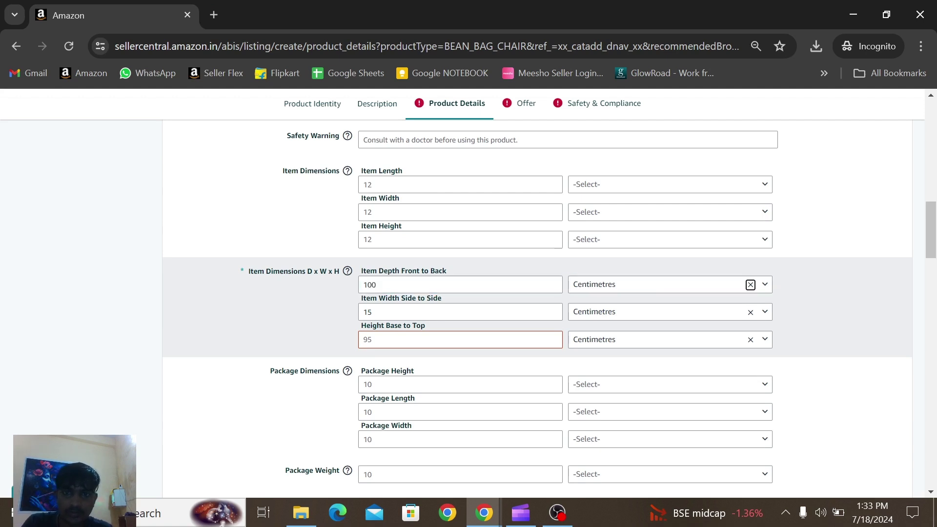
{"action": "key", "text": "Tab"}
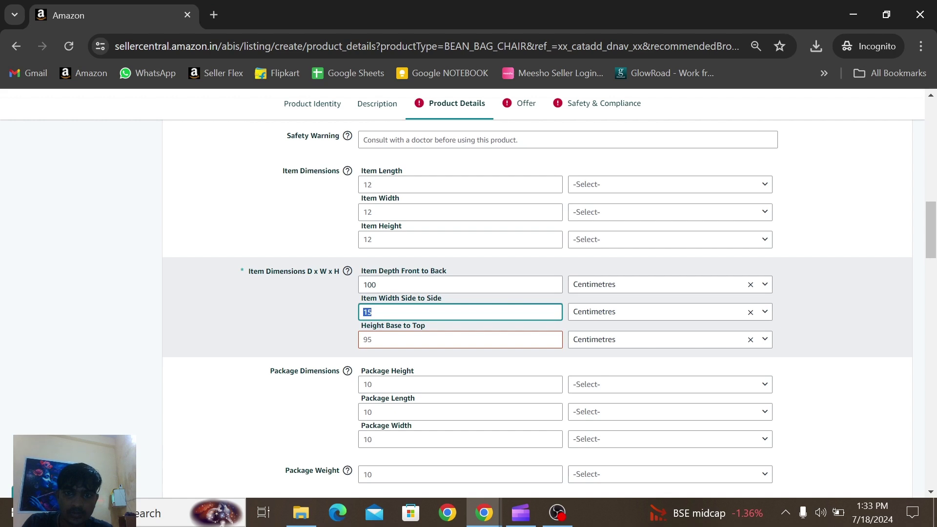
{"action": "key", "text": "shift+Tab"}
{"action": "key", "text": "shift+Tab"}
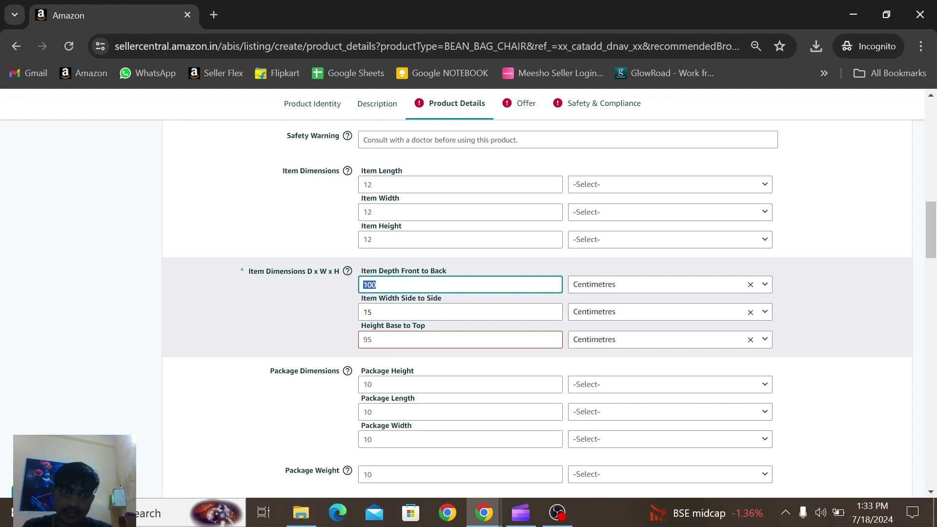
Change the item dimensions to 48 cm depth, 48 cm width and 15 cm height
{"action": "scroll", "coordinate": [692, 287], "scroll_direction": "down", "scroll_amount": 1}
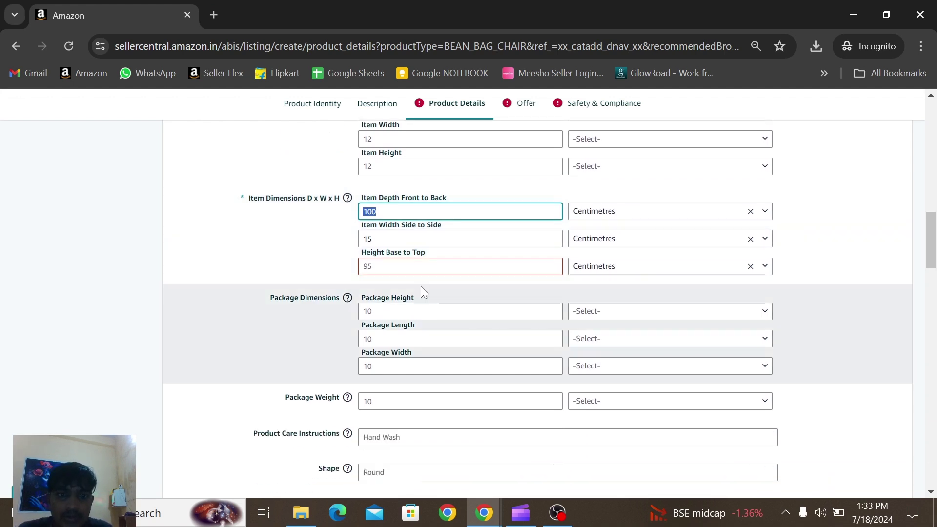
{"action": "left_click", "coordinate": [803, 273]}
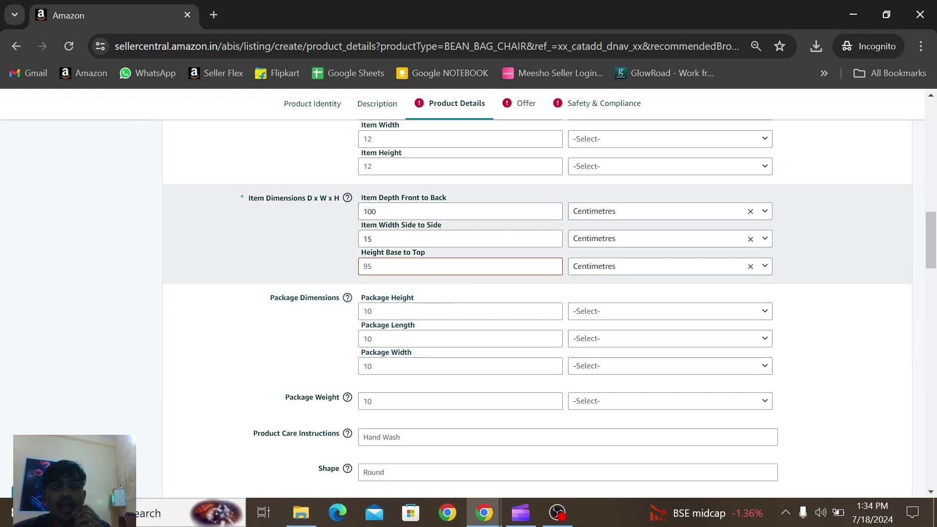
{"action": "double_click", "coordinate": [370, 211]}
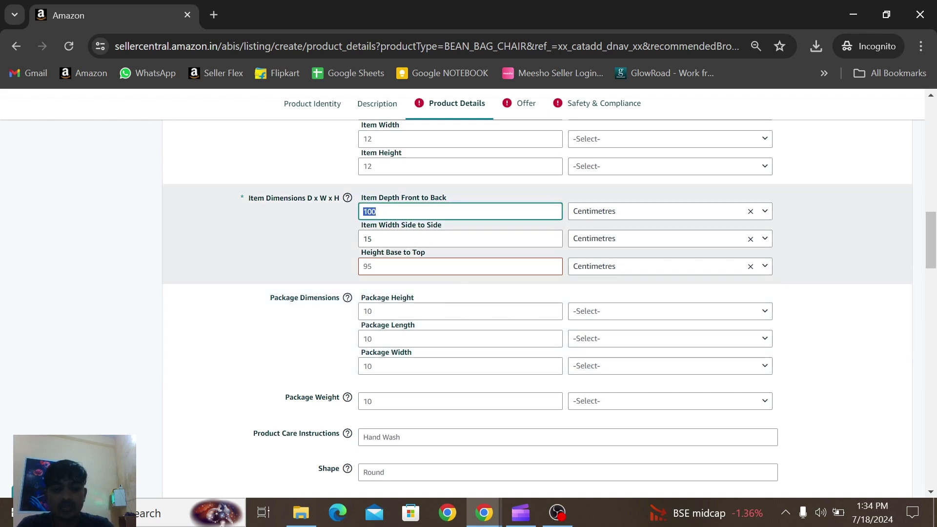
{"action": "type", "text": "48"}
{"action": "double_click", "coordinate": [370, 239]}
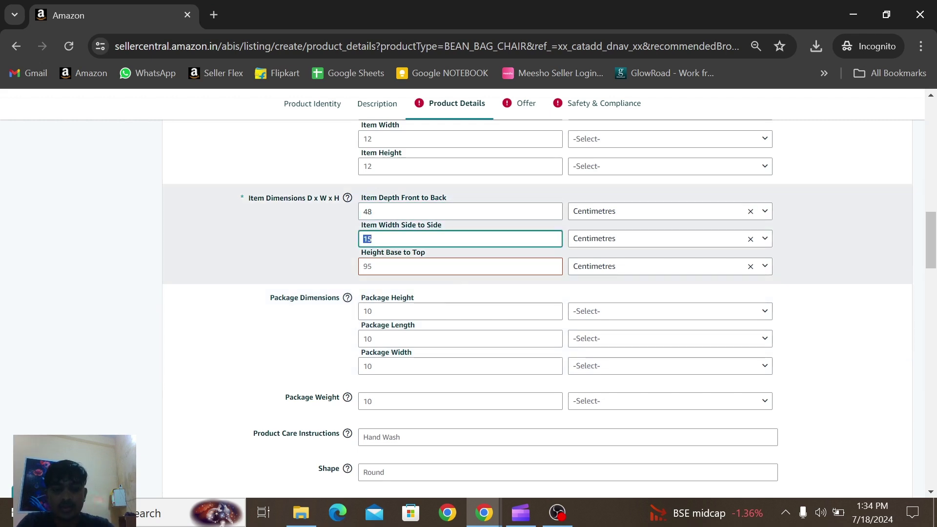
{"action": "type", "text": "48"}
{"action": "left_click", "coordinate": [364, 266]}
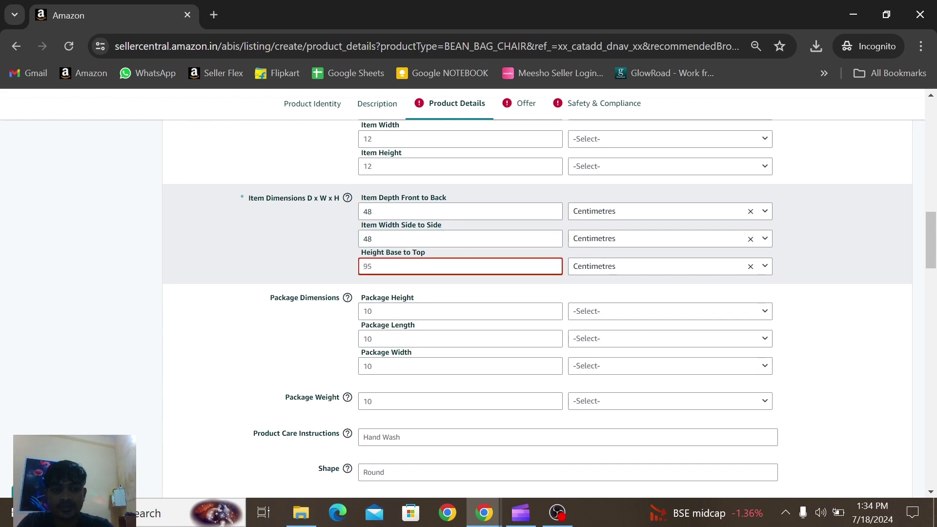
{"action": "key", "text": "Delete"}
{"action": "key", "text": "Delete"}
{"action": "type", "text": "15"}
{"action": "key", "text": "Tab"}
{"action": "key", "text": "Tab"}
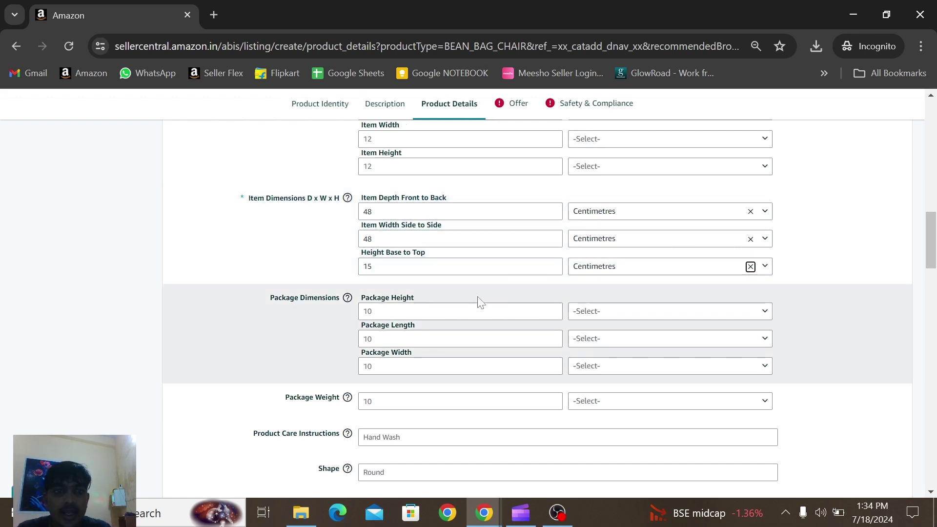
Set the package height to 3 CM
{"action": "left_click", "coordinate": [483, 311]}
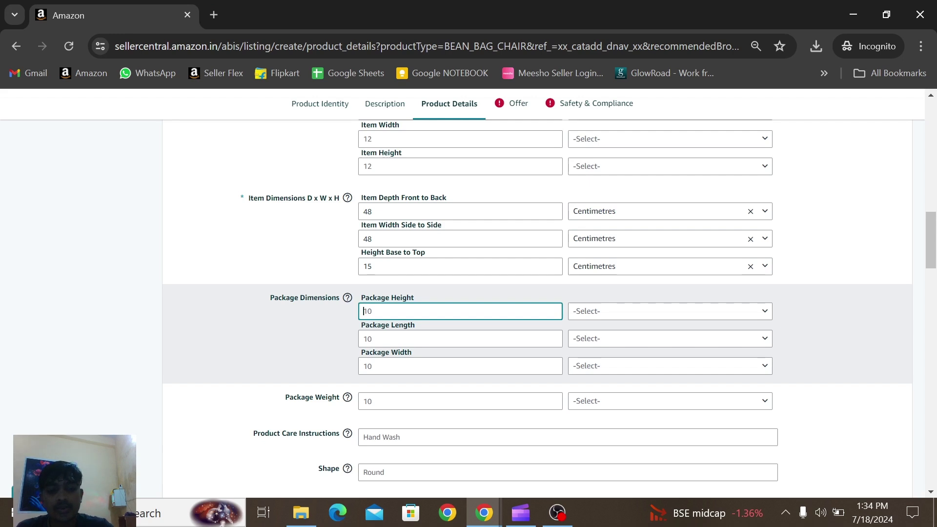
{"action": "key", "text": "BackSpace"}
{"action": "key", "text": "BackSpace"}
{"action": "type", "text": "3"}
{"action": "key", "text": "Tab"}
{"action": "type", "text": "cm"}
{"action": "key", "text": "Tab"}
Set package length and width to 15 each, both in CM
{"action": "left_click", "coordinate": [363, 339]}
{"action": "key", "text": "ctrl+a"}
{"action": "type", "text": "15"}
{"action": "key", "text": "Tab"}
{"action": "type", "text": "15"}
{"action": "left_click", "coordinate": [595, 340]}
{"action": "key", "text": "c"}
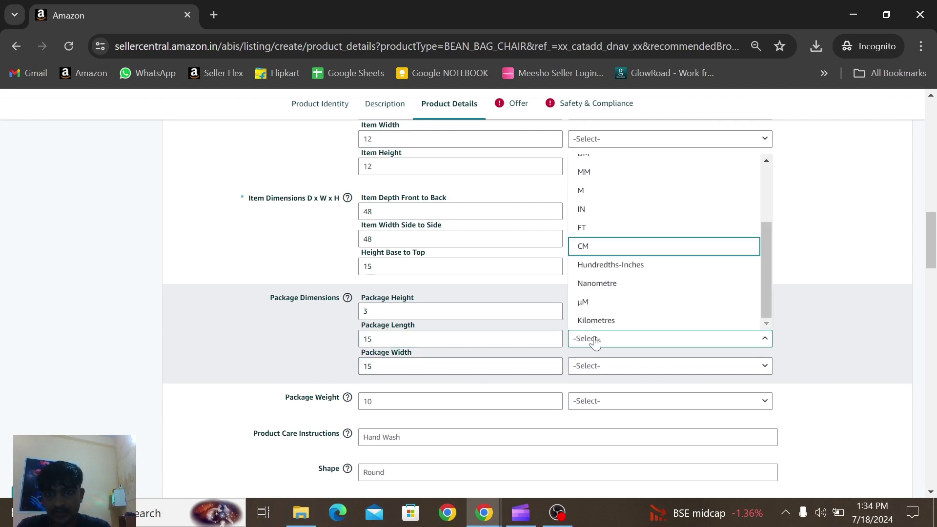
{"action": "key", "text": "Return"}
{"action": "left_click", "coordinate": [593, 367]}
{"action": "key", "text": "c"}
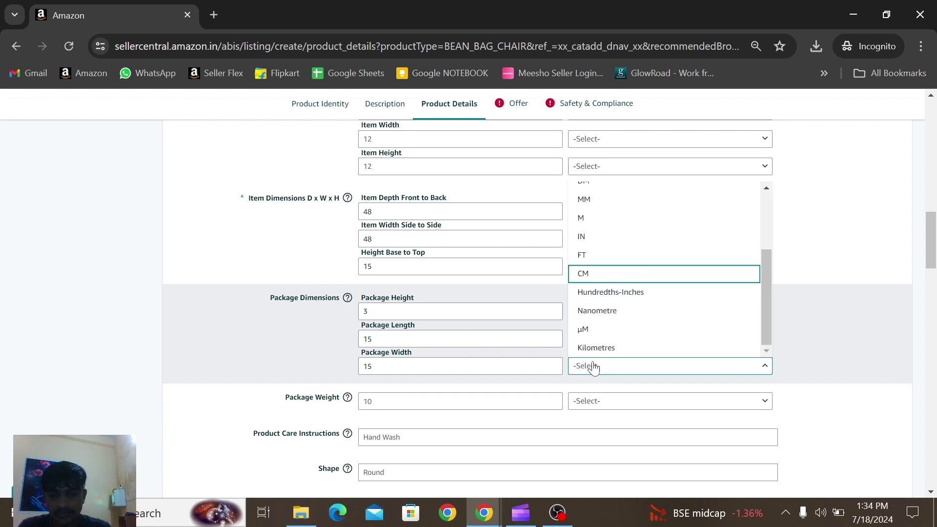
{"action": "key", "text": "Return"}
{"action": "key", "text": "Tab"}
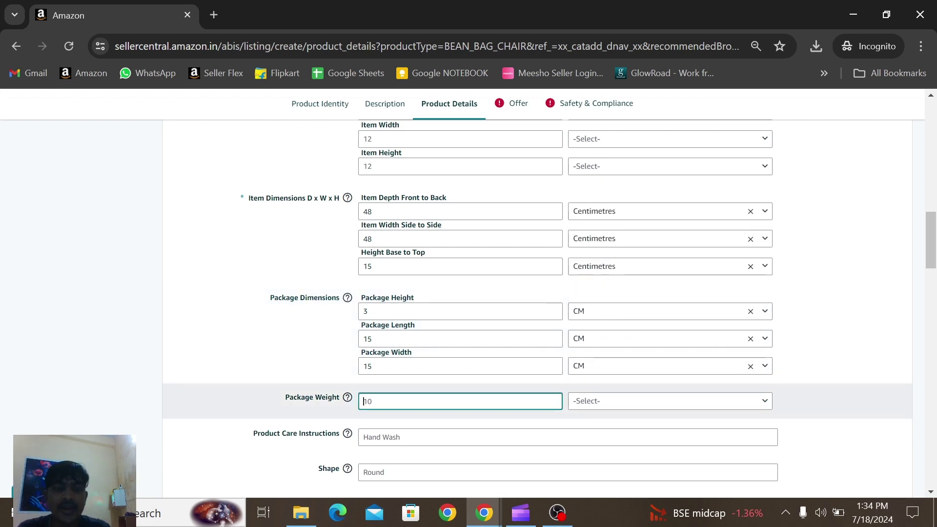
Set the package weight to 250 GR
{"action": "type", "text": "250"}
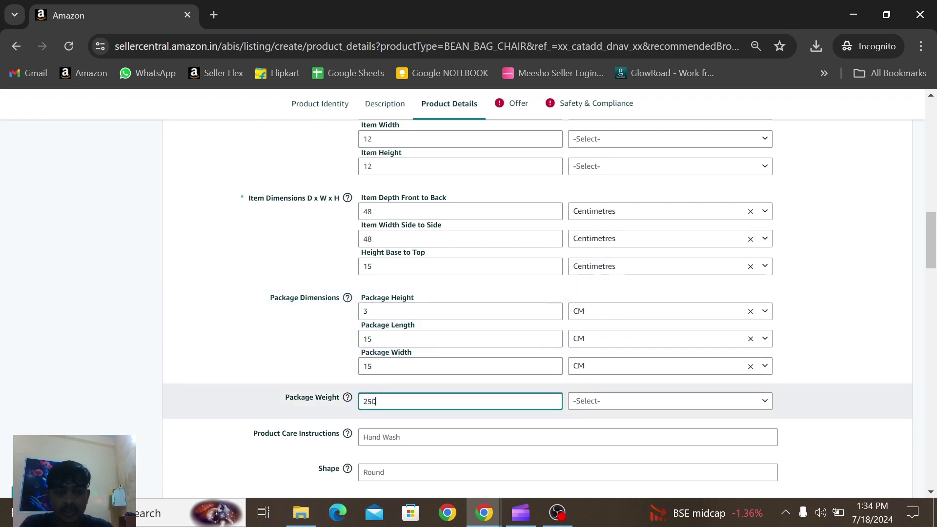
{"action": "key", "text": "Tab"}
{"action": "key", "text": "g"}
{"action": "left_click", "coordinate": [800, 387]}
Scroll through the finished Product Details form and move to the Offer section
{"action": "scroll", "coordinate": [803, 270], "scroll_direction": "down", "scroll_amount": 2}
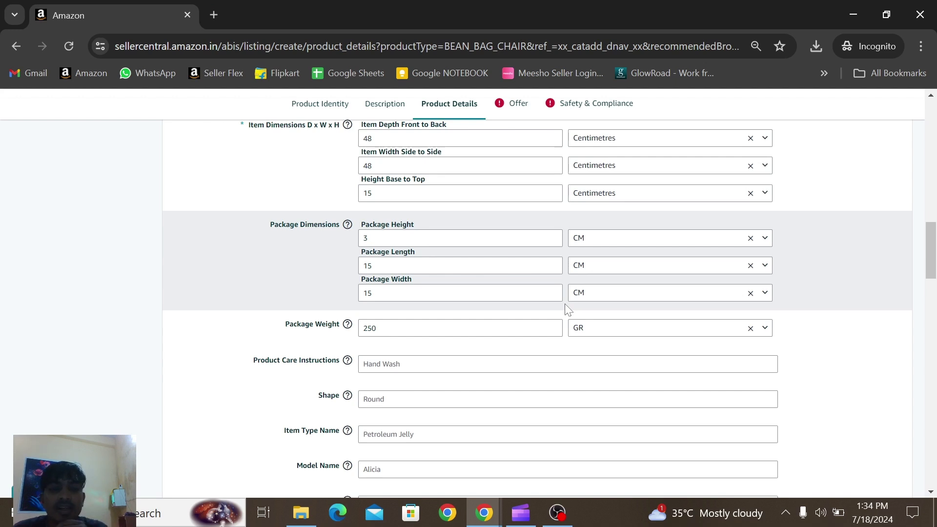
{"action": "scroll", "coordinate": [568, 309], "scroll_direction": "down", "scroll_amount": 9}
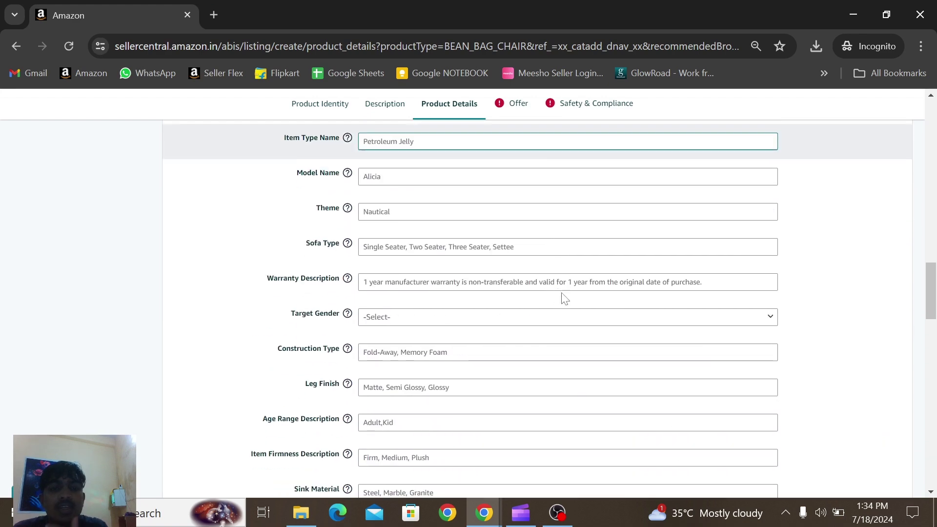
{"action": "scroll", "coordinate": [563, 296], "scroll_direction": "down", "scroll_amount": 6}
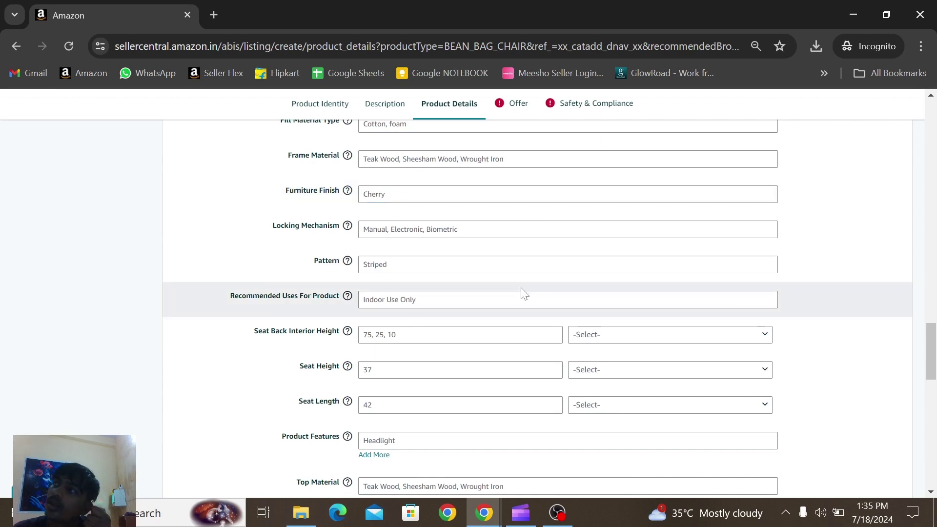
{"action": "scroll", "coordinate": [520, 288], "scroll_direction": "up", "scroll_amount": 5}
{"action": "scroll", "coordinate": [509, 240], "scroll_direction": "down", "scroll_amount": 7}
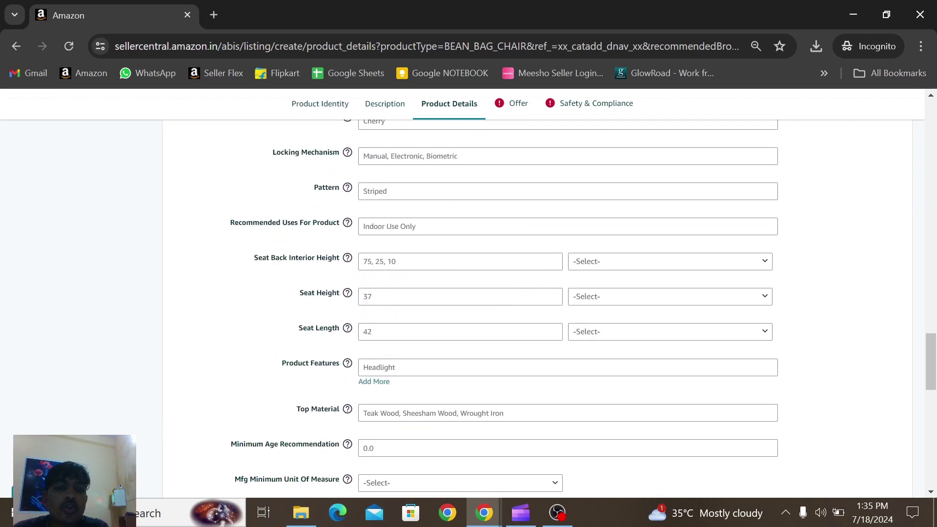
{"action": "scroll", "coordinate": [508, 240], "scroll_direction": "down", "scroll_amount": 3}
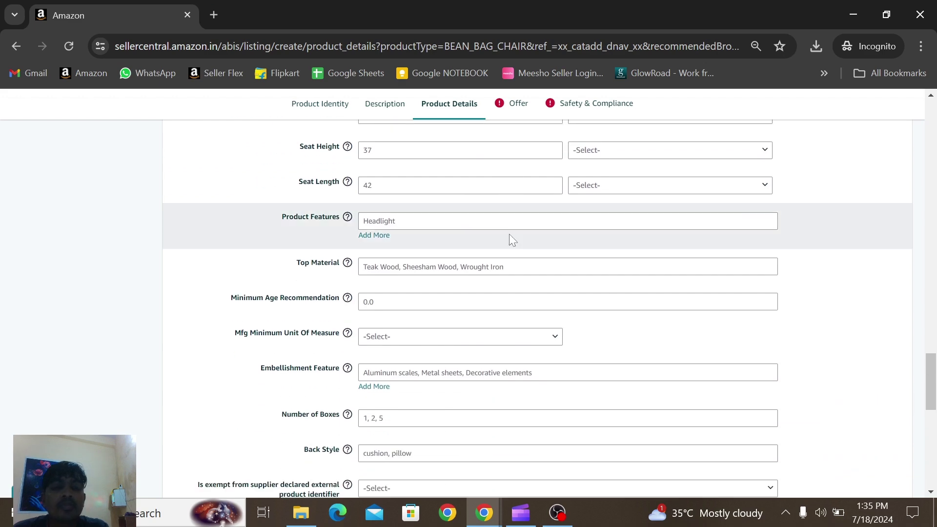
{"action": "scroll", "coordinate": [509, 235], "scroll_direction": "down", "scroll_amount": 2}
{"action": "scroll", "coordinate": [507, 241], "scroll_direction": "down", "scroll_amount": 9}
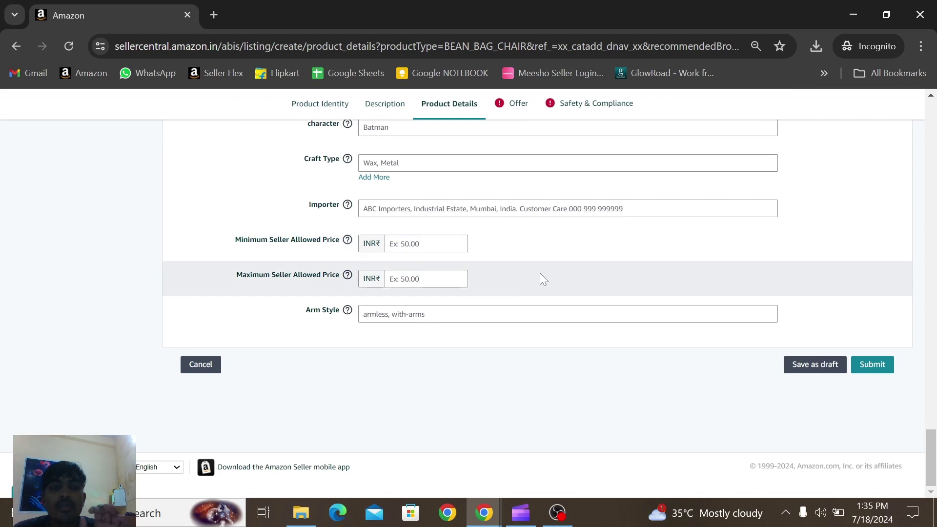
{"action": "left_click", "coordinate": [519, 105]}
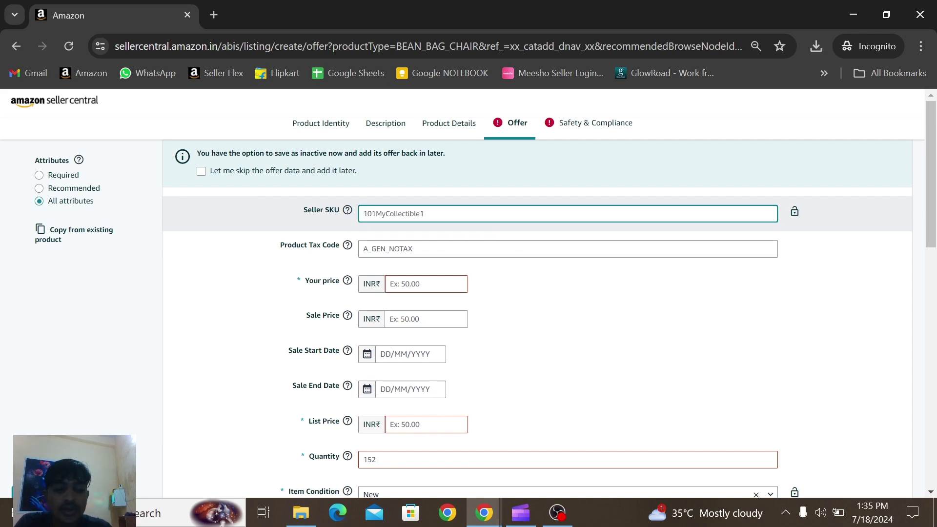
Enter seller SKU COVER-TAN-BLK and choose A_Gen_Standard as the product tax code
{"action": "type", "text": "C"}
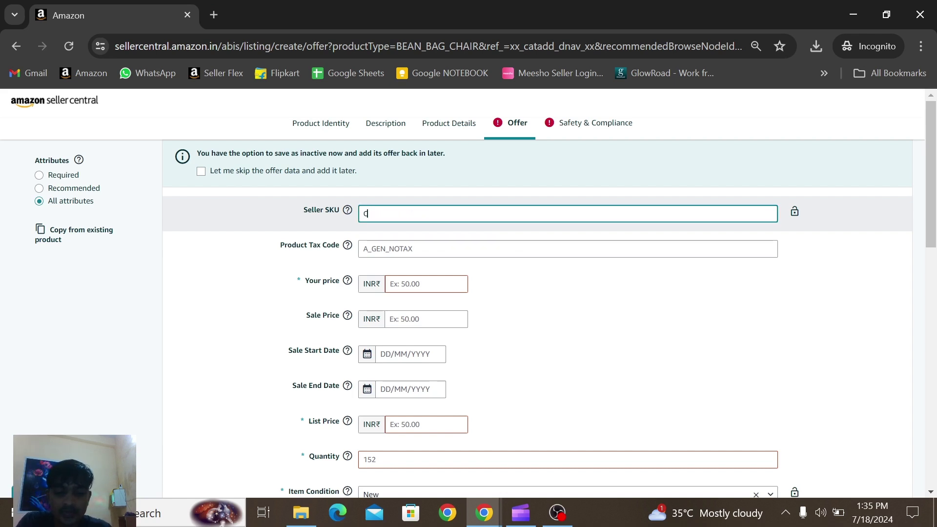
{"action": "type", "text": "OVER-TAN-BLK"}
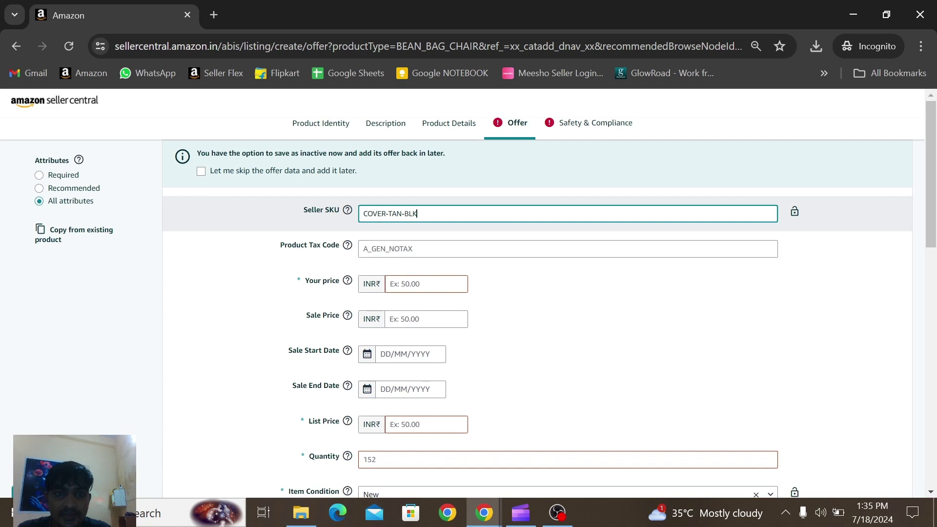
{"action": "left_click", "coordinate": [454, 258]}
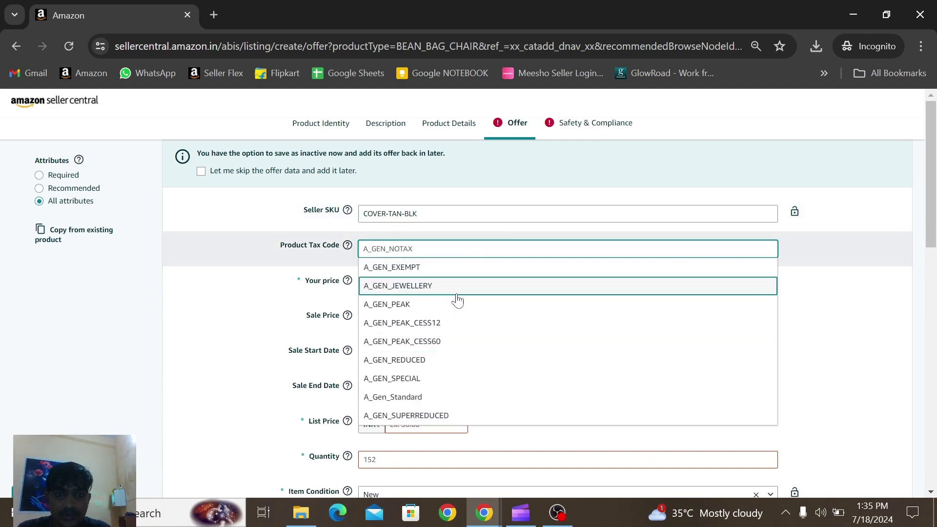
{"action": "left_click", "coordinate": [437, 395]}
{"action": "left_click", "coordinate": [530, 276]}
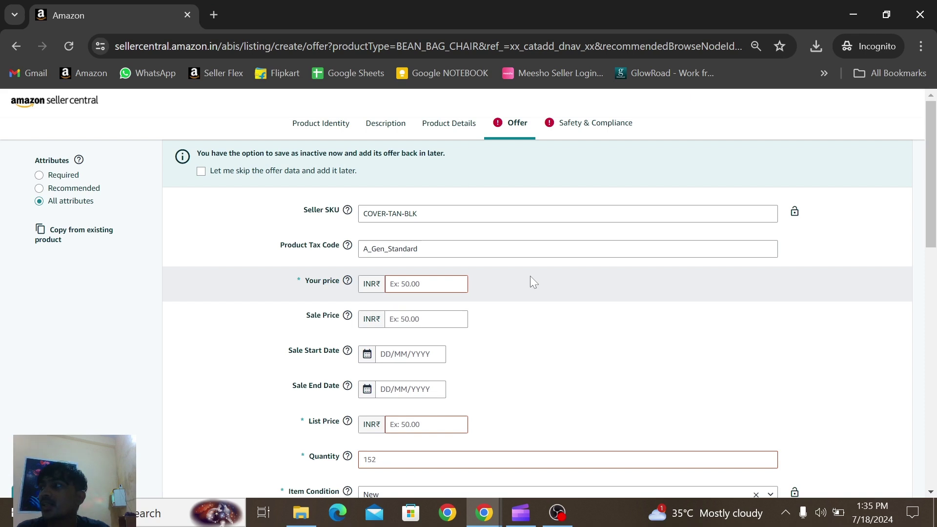
{"action": "left_click", "coordinate": [446, 285]}
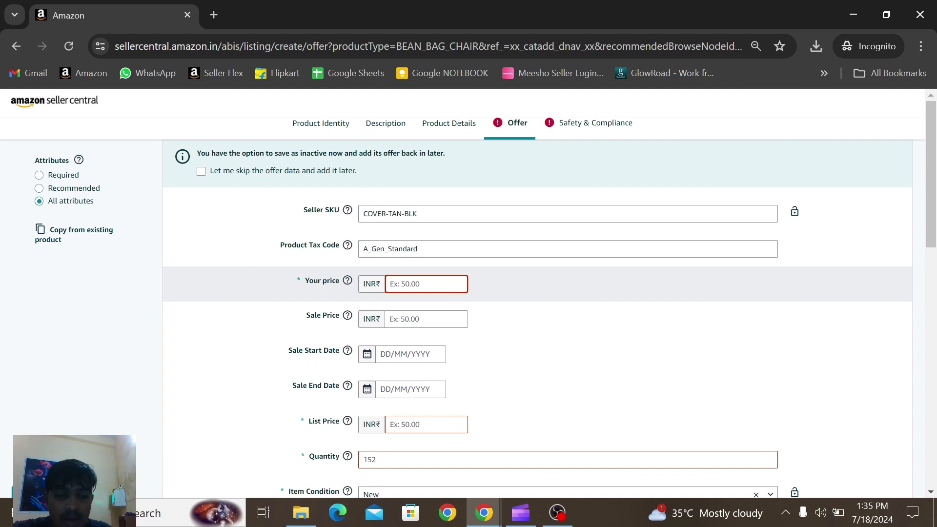
Set Your price to 499, List Price to 999 and quantity to 10
{"action": "type", "text": "499"}
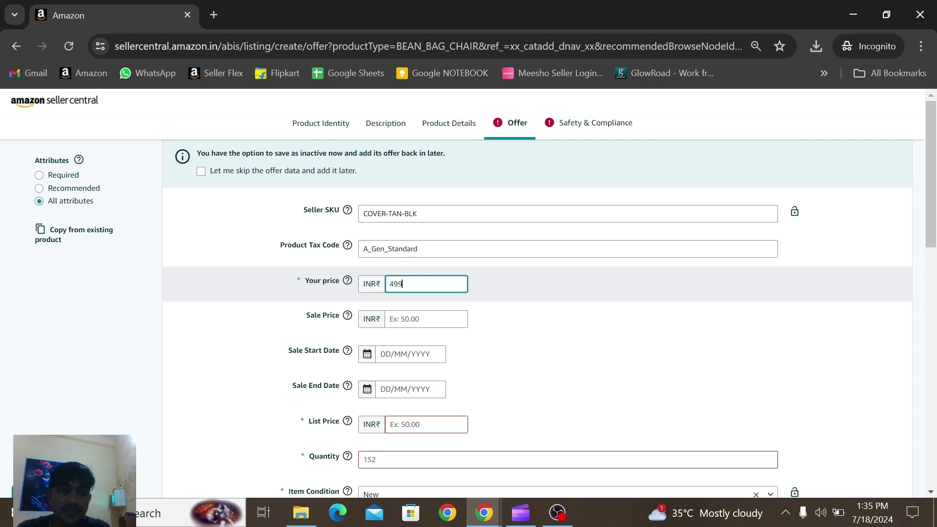
{"action": "left_click", "coordinate": [523, 306]}
{"action": "scroll", "coordinate": [523, 306], "scroll_direction": "down", "scroll_amount": 3}
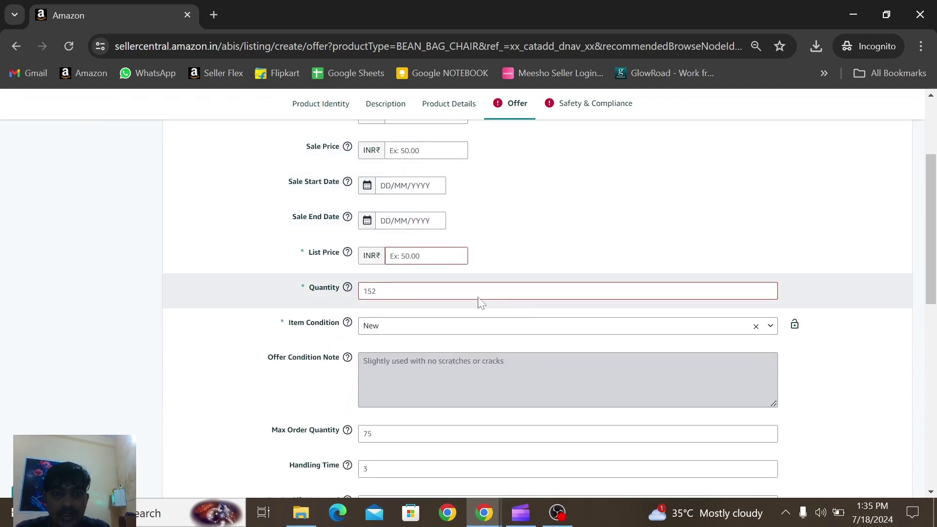
{"action": "left_click", "coordinate": [393, 256]}
{"action": "type", "text": "999"}
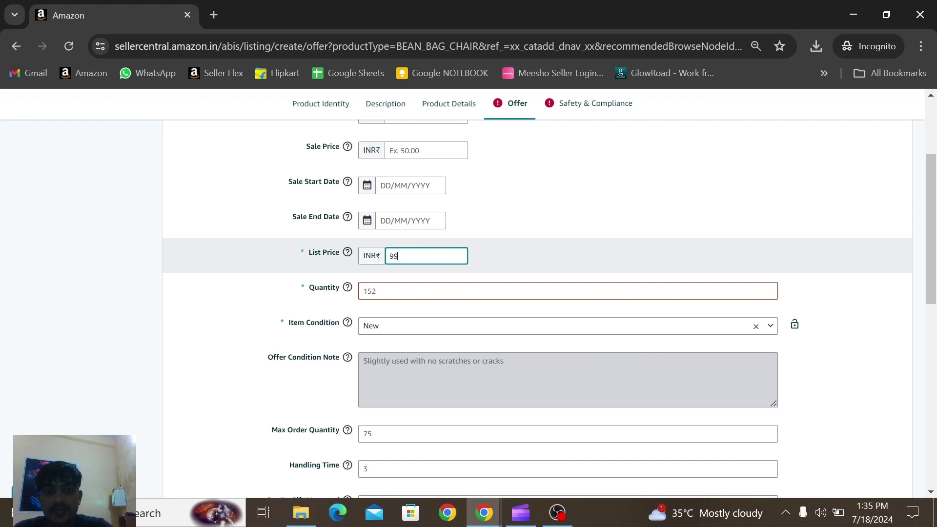
{"action": "key", "text": "Tab"}
{"action": "type", "text": "10"}
{"action": "scroll", "coordinate": [464, 280], "scroll_direction": "down", "scroll_amount": 2}
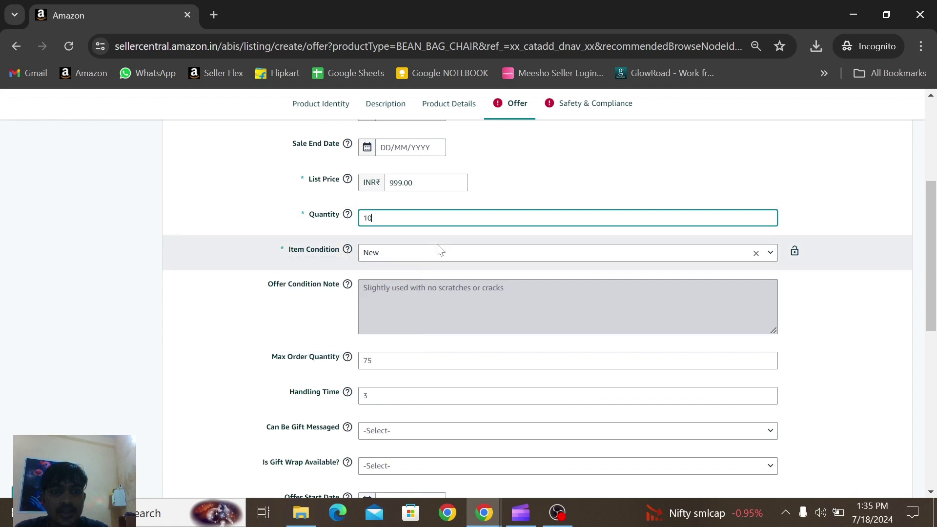
{"action": "scroll", "coordinate": [439, 250], "scroll_direction": "down", "scroll_amount": 2}
Set the max order quantity to 1 and handling time to 1
{"action": "left_click", "coordinate": [363, 287]}
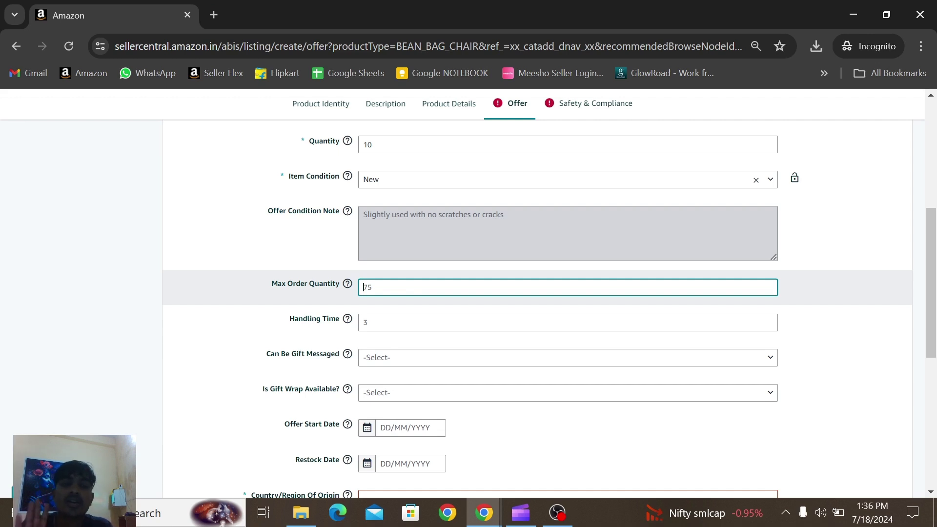
{"action": "key", "text": "ctrl+a"}
{"action": "type", "text": "1"}
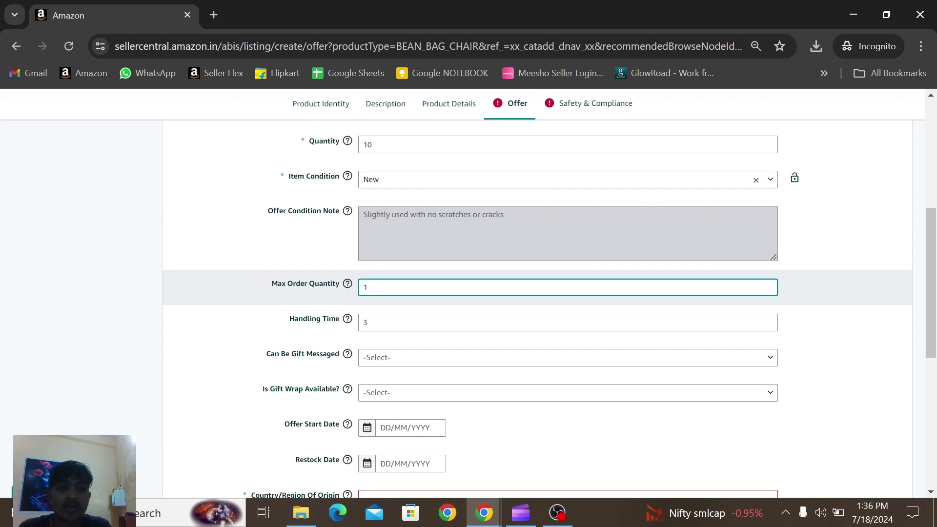
{"action": "key", "text": "Tab"}
{"action": "type", "text": "1"}
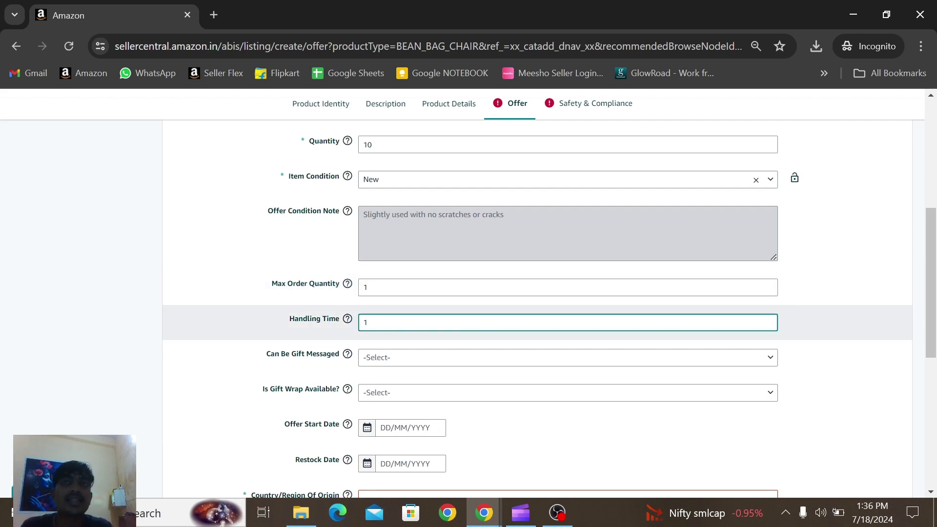
{"action": "scroll", "coordinate": [412, 309], "scroll_direction": "up", "scroll_amount": 1}
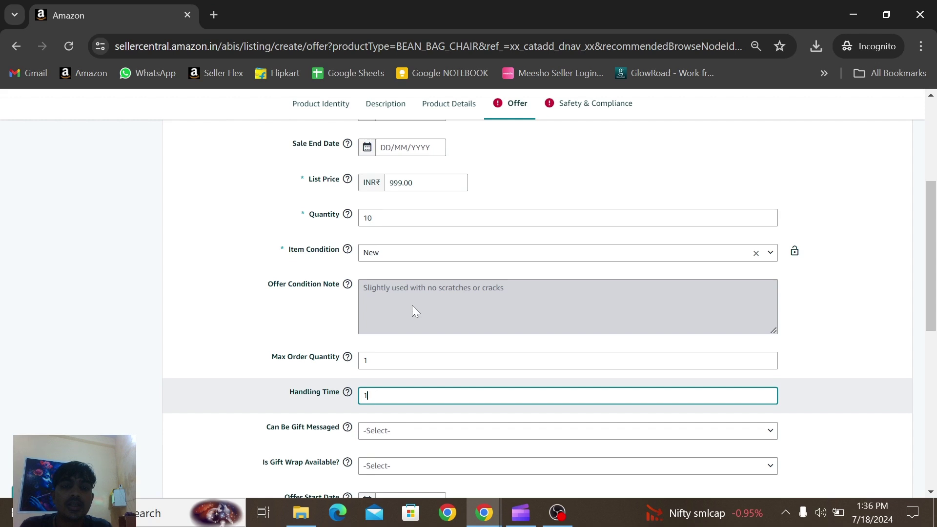
{"action": "scroll", "coordinate": [483, 355], "scroll_direction": "down", "scroll_amount": 1}
{"action": "left_click", "coordinate": [551, 271]}
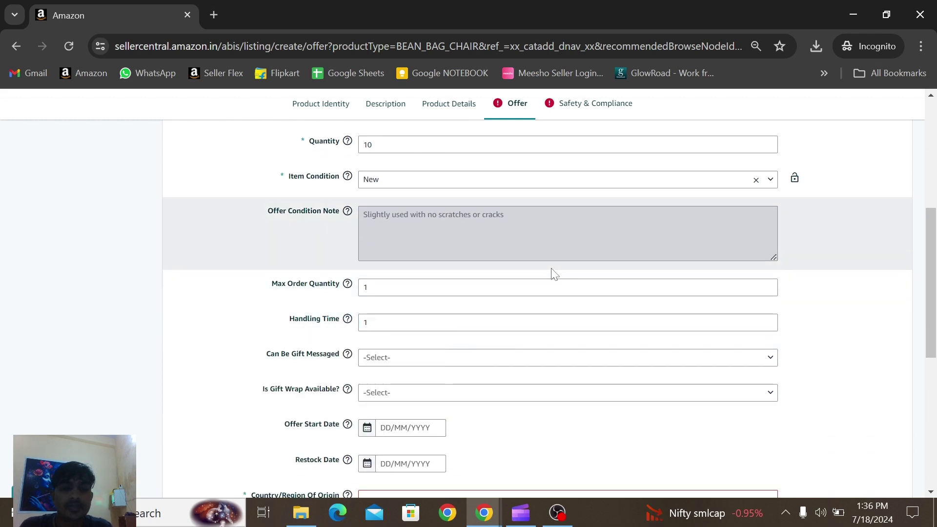
Set country of origin India, HSN code 3926 and MRP 999.00
{"action": "scroll", "coordinate": [552, 272], "scroll_direction": "down", "scroll_amount": 1}
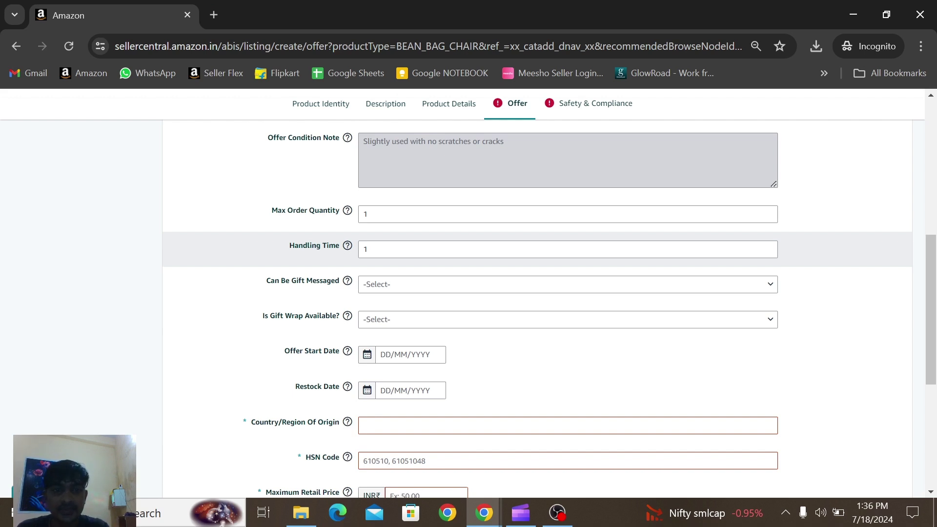
{"action": "scroll", "coordinate": [528, 245], "scroll_direction": "down", "scroll_amount": 2}
{"action": "scroll", "coordinate": [529, 246], "scroll_direction": "down", "scroll_amount": 1}
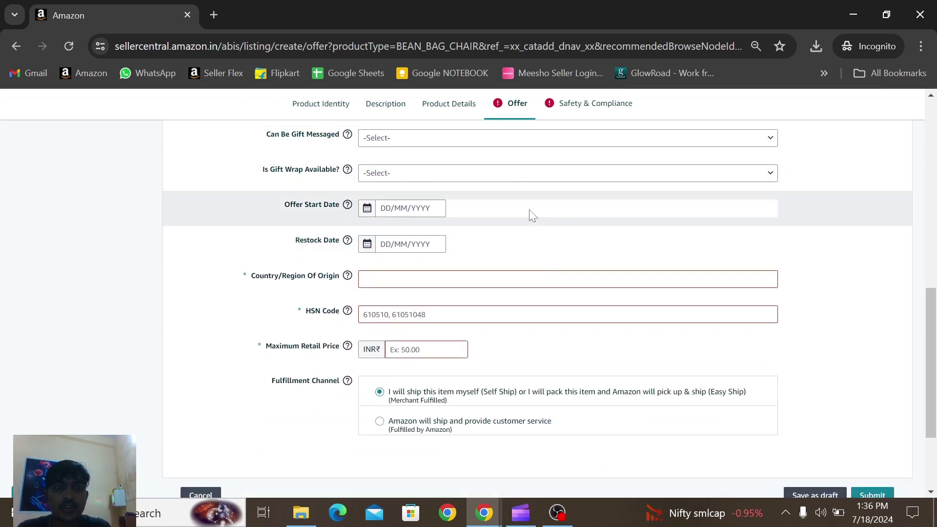
{"action": "left_click", "coordinate": [481, 281]}
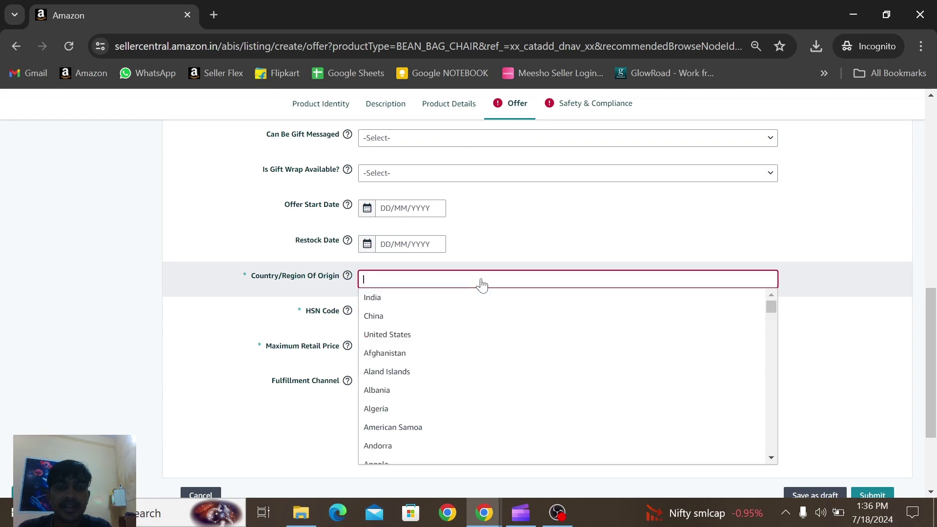
{"action": "key", "text": "Tab"}
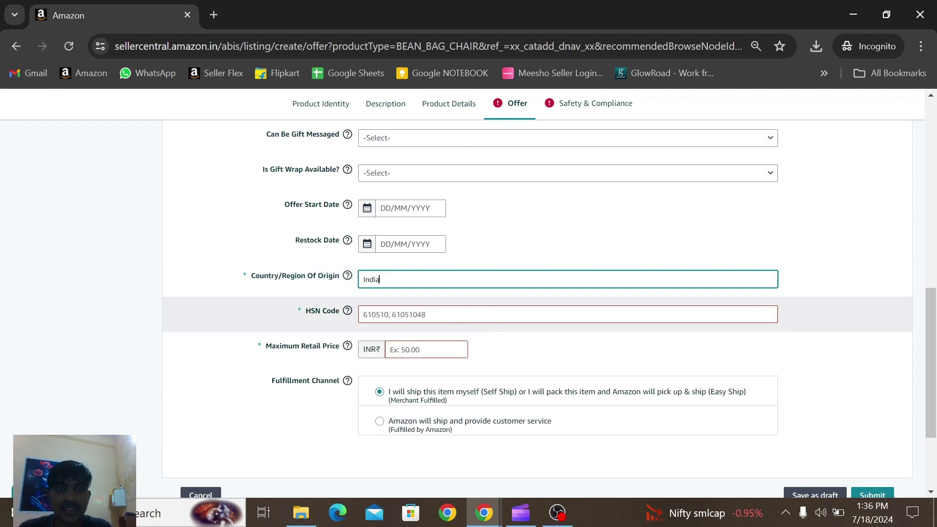
{"action": "type", "text": "3926"}
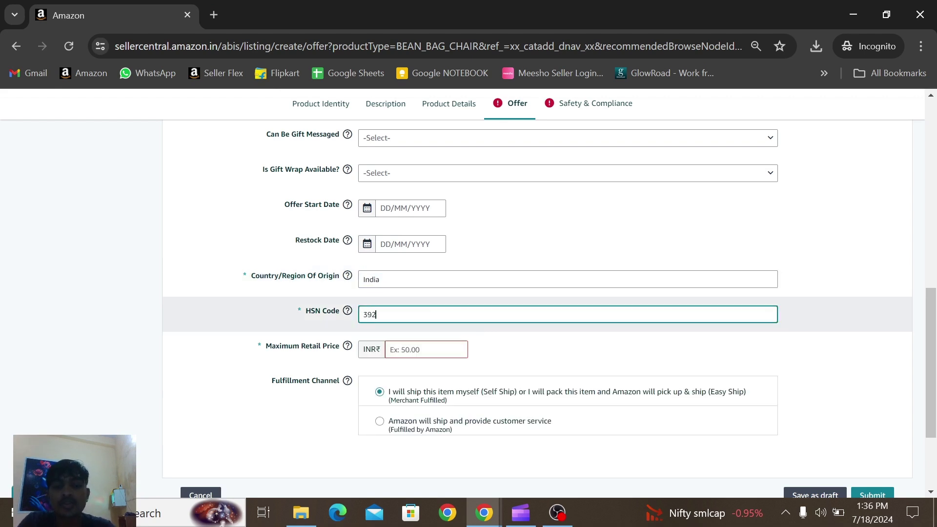
{"action": "left_click", "coordinate": [426, 349]}
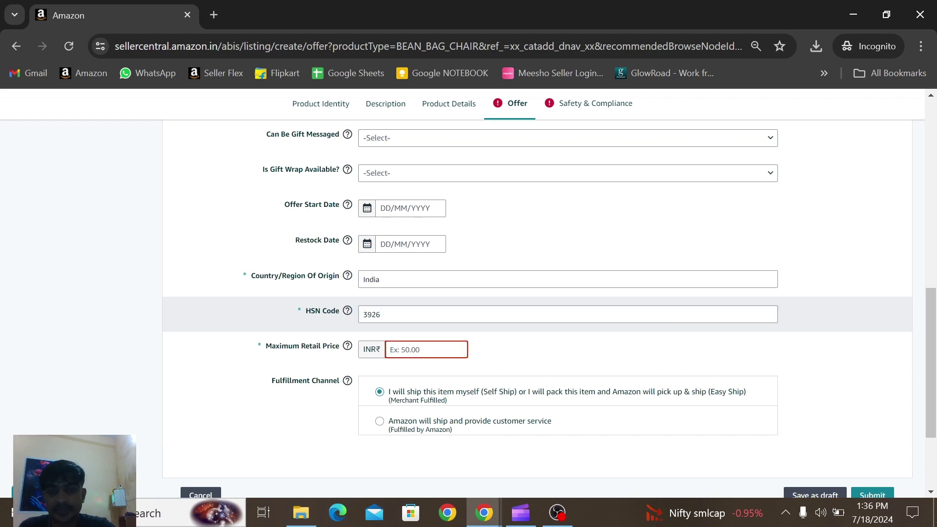
{"action": "type", "text": "999.00"}
{"action": "left_click", "coordinate": [581, 111]}
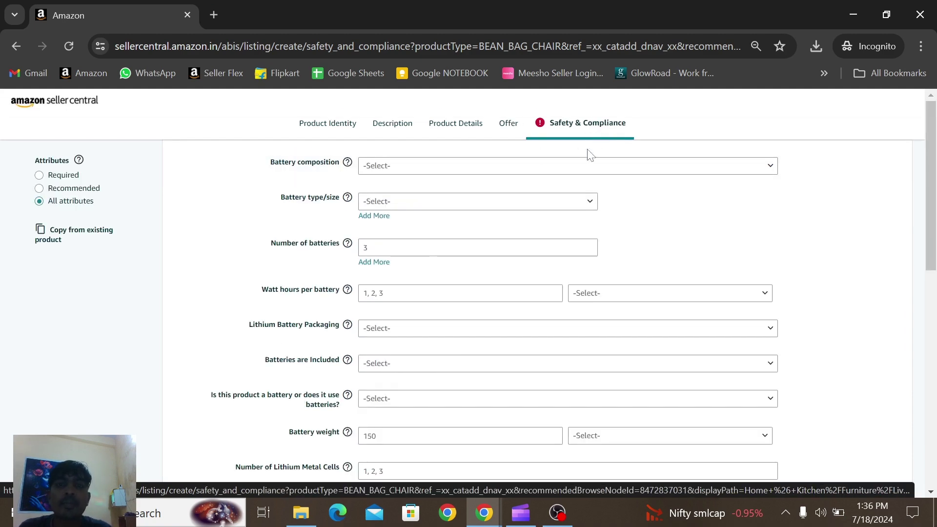
Start entering the manufacturer's address in the Manufacturer field of Safety & Compliance
{"action": "scroll", "coordinate": [508, 259], "scroll_direction": "down", "scroll_amount": 6}
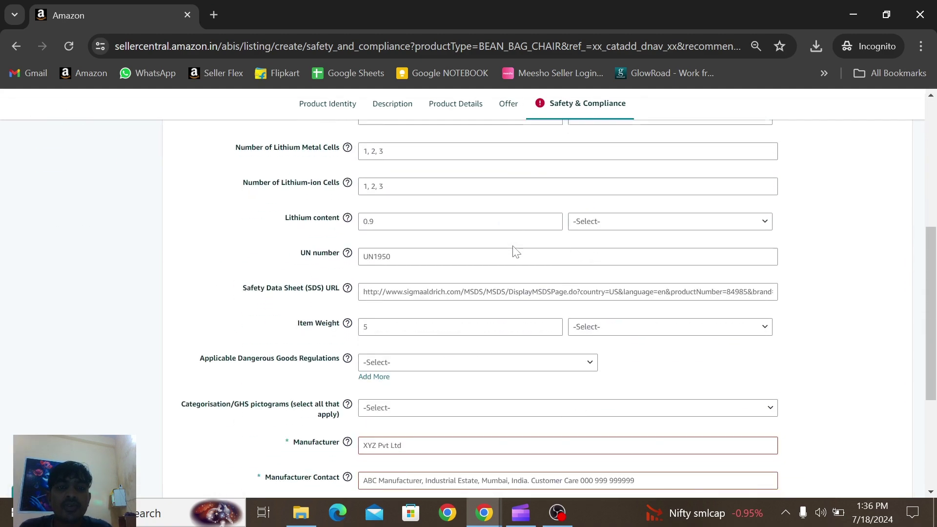
{"action": "scroll", "coordinate": [516, 251], "scroll_direction": "down", "scroll_amount": 3}
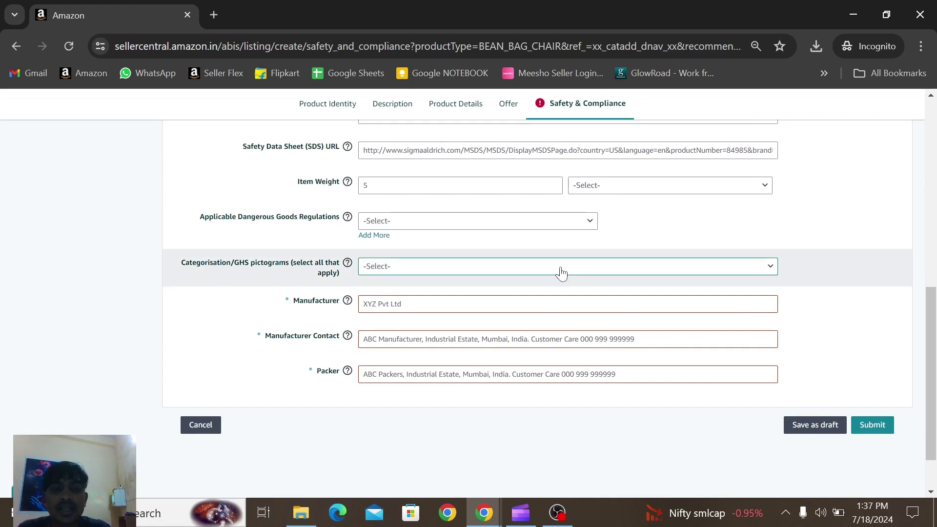
{"action": "left_click", "coordinate": [363, 303]}
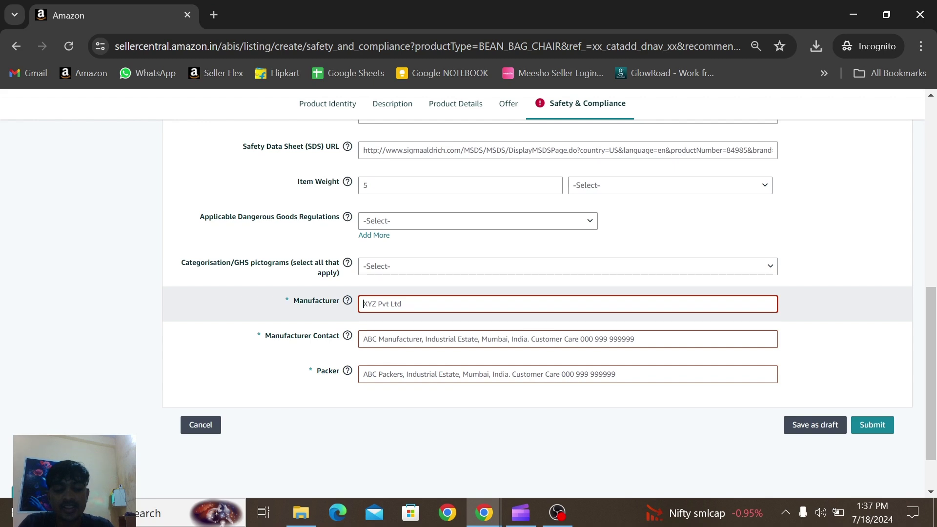
{"action": "type", "text": "Shop No - 22 44 Futa Road Dheeraj Nagar Faridabad Haryana"}
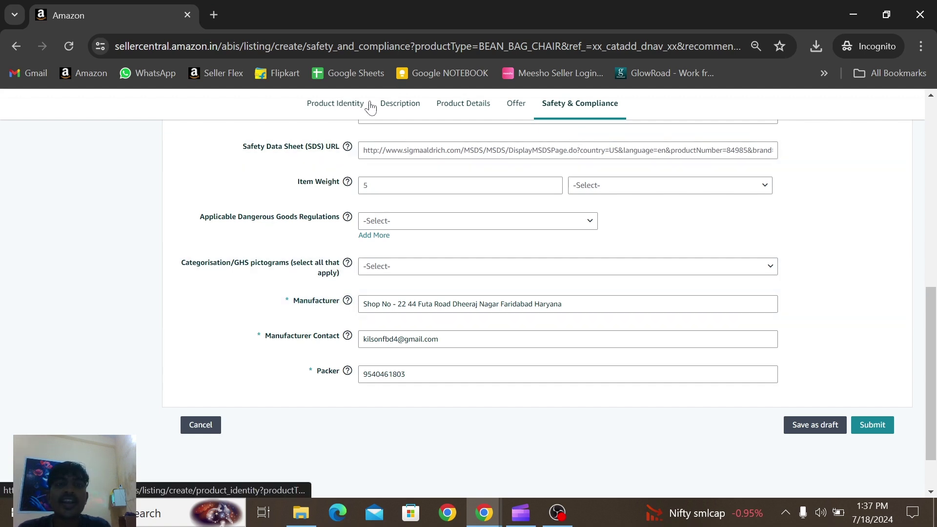
Submit the bean bag cover listing, waiting out Chrome's Page Unresponsive prompt
{"action": "left_click", "coordinate": [875, 431]}
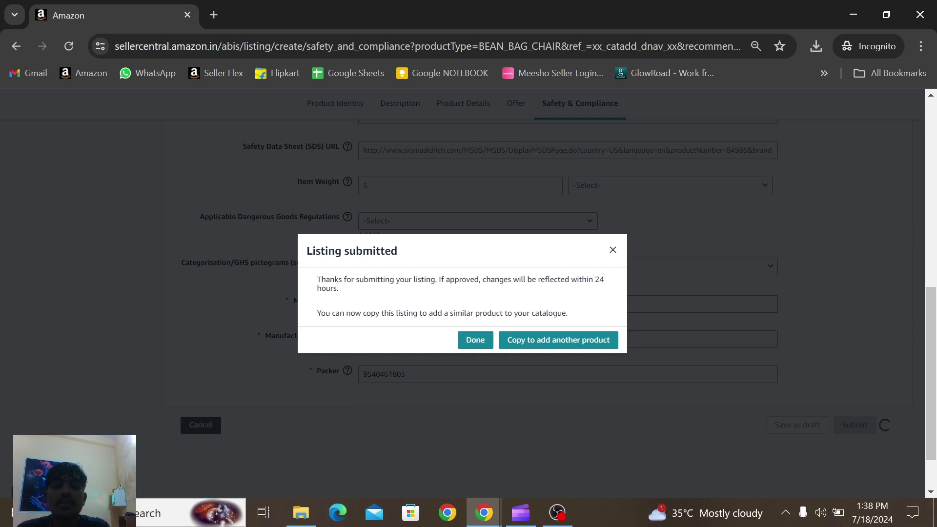
{"action": "left_click", "coordinate": [476, 341]}
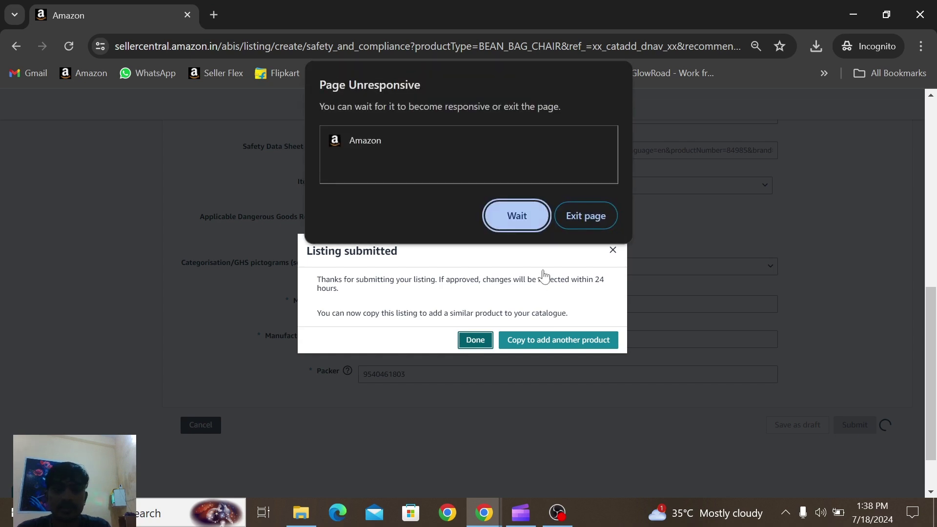
{"action": "left_click", "coordinate": [523, 215]}
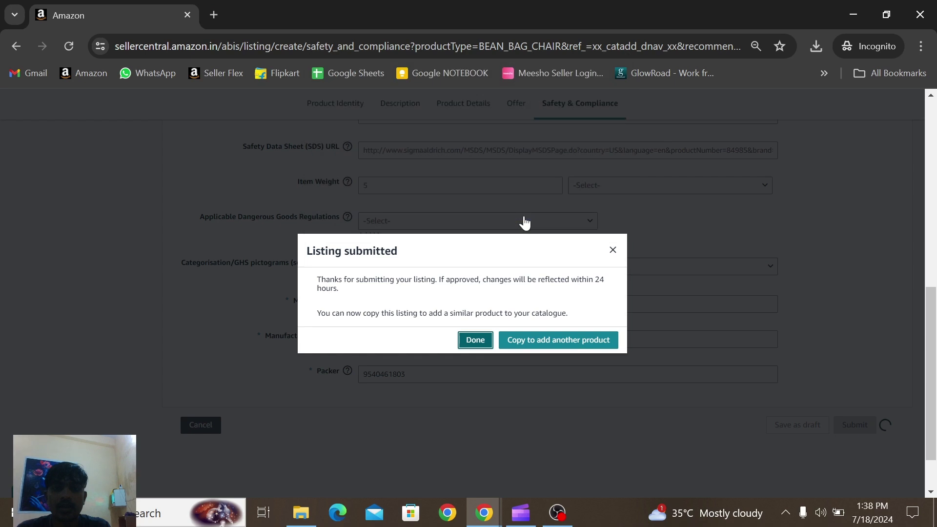